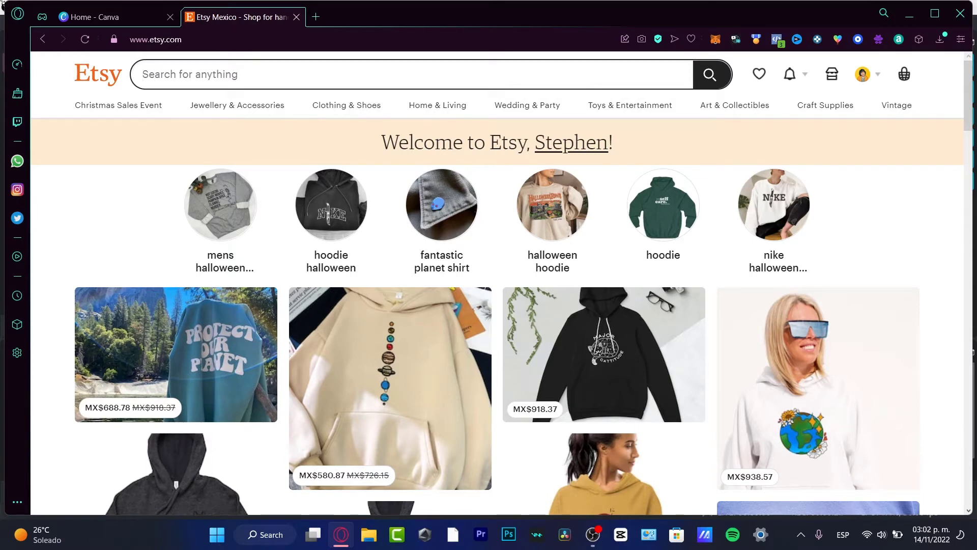
Search Etsy for 'printable wall art' to list the matching printable listings.
{"action": "left_click", "coordinate": [126, 21]}
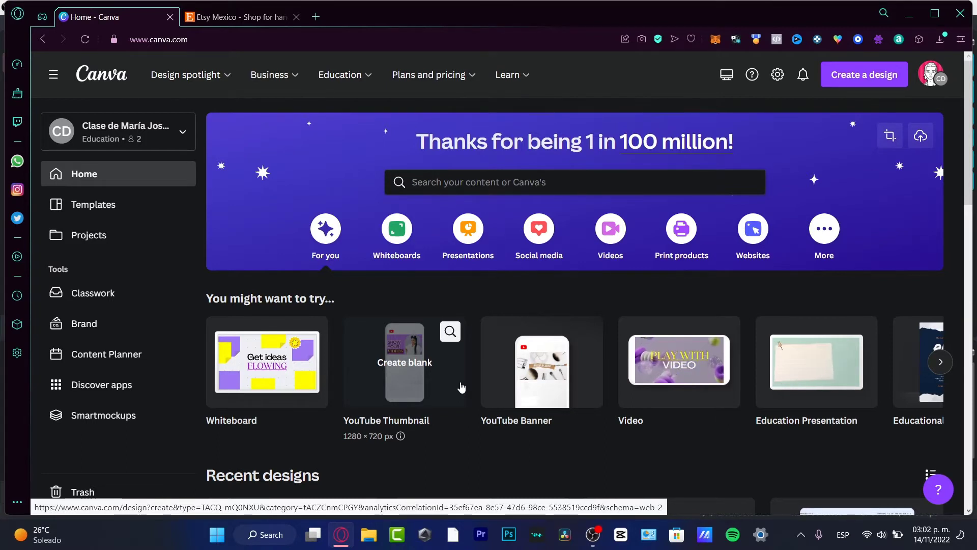
{"action": "left_click", "coordinate": [248, 15]}
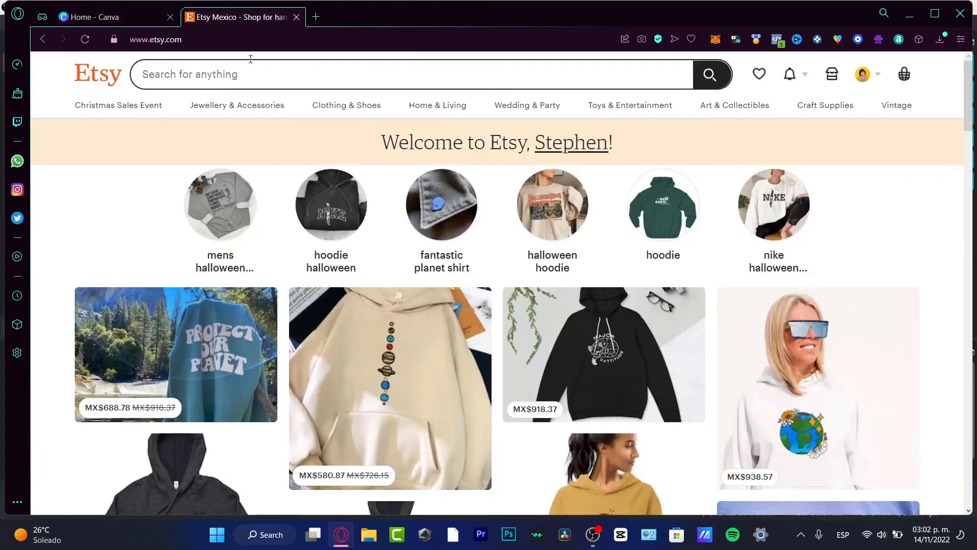
{"action": "left_click", "coordinate": [197, 44]}
{"action": "left_click", "coordinate": [197, 44]}
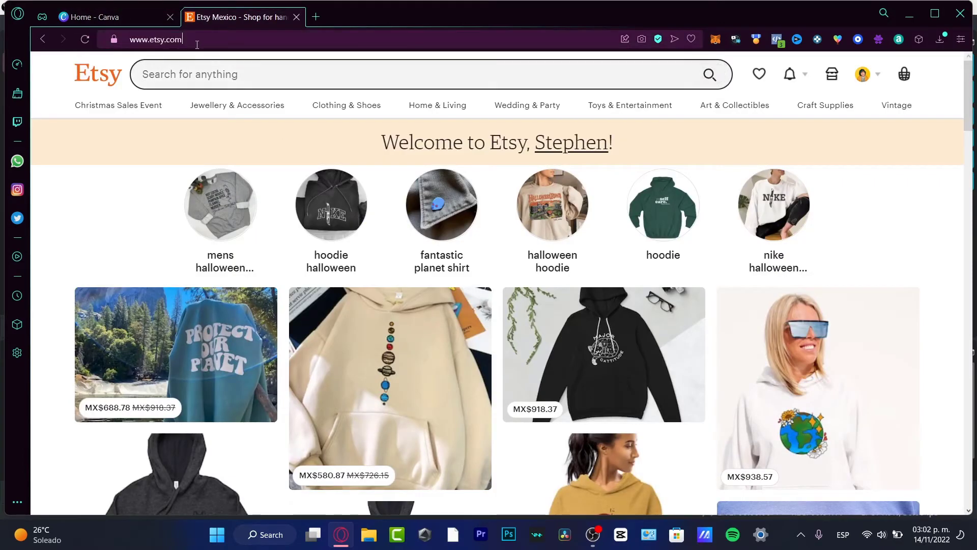
{"action": "left_click", "coordinate": [283, 86]}
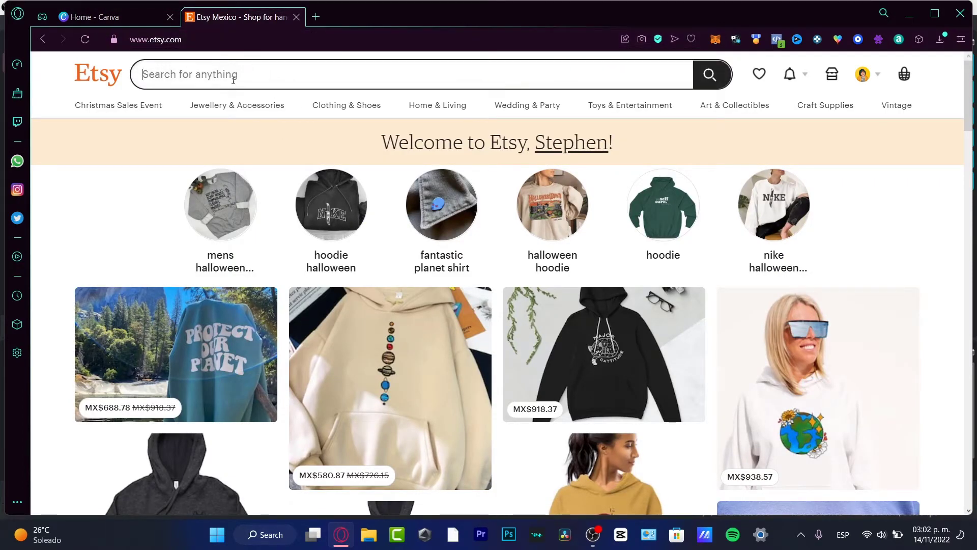
{"action": "type", "text": "pr"}
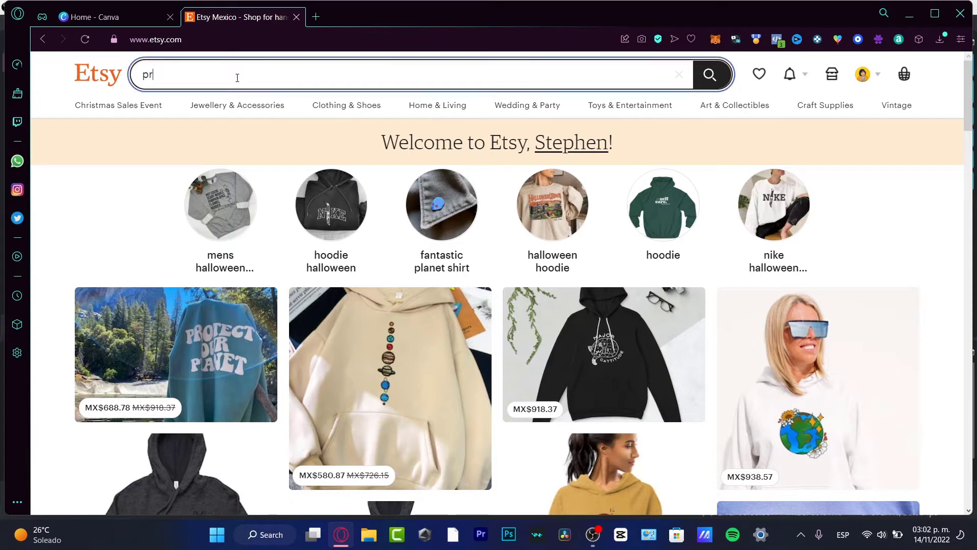
{"action": "type", "text": "intable wall art"}
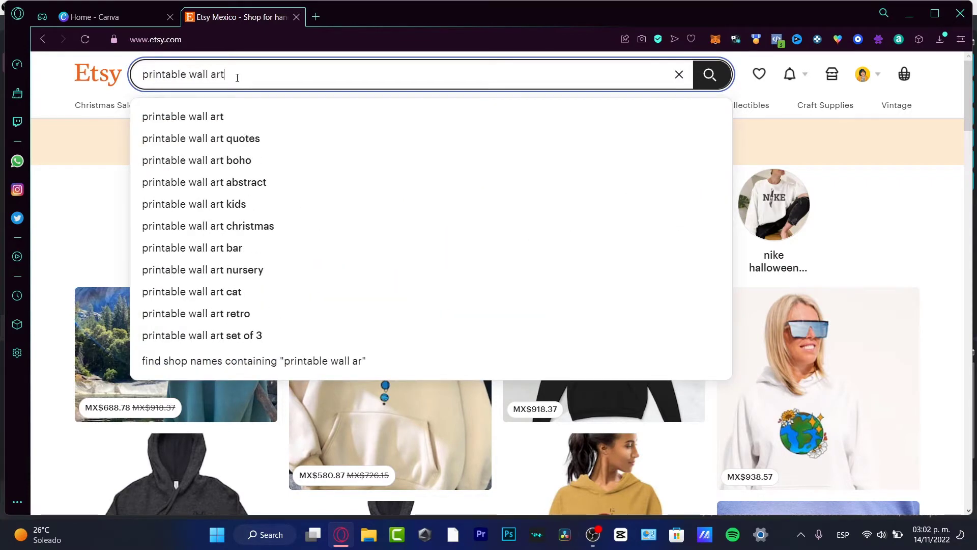
{"action": "key", "text": "Return"}
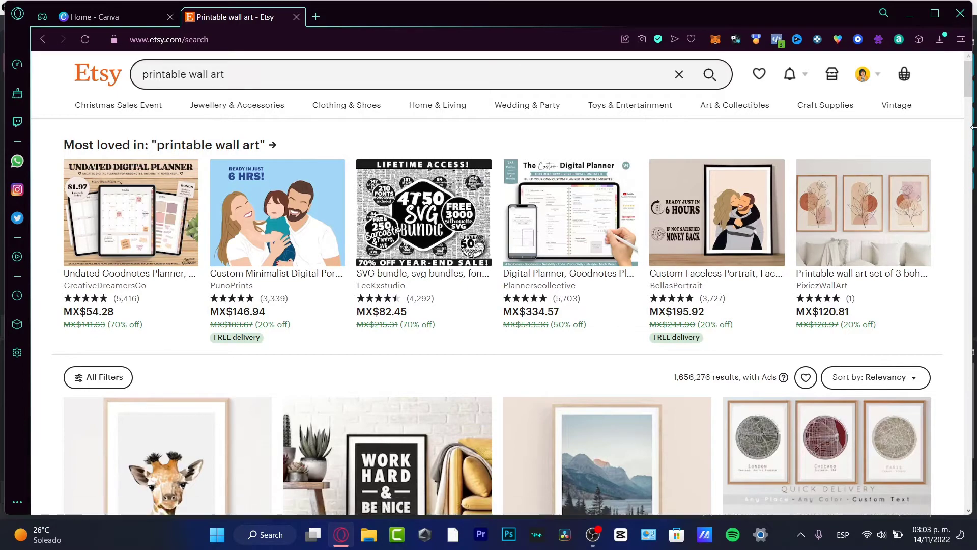
Scroll through the Etsy printable wall art listings, then return to the Canva home page.
{"action": "scroll", "coordinate": [949, 116], "scroll_direction": "down", "scroll_amount": 4}
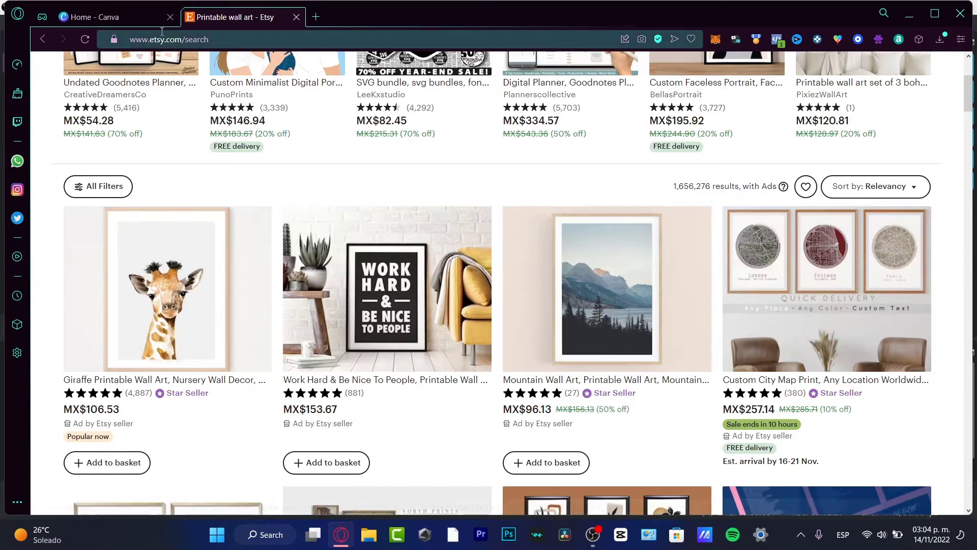
{"action": "left_click", "coordinate": [146, 18]}
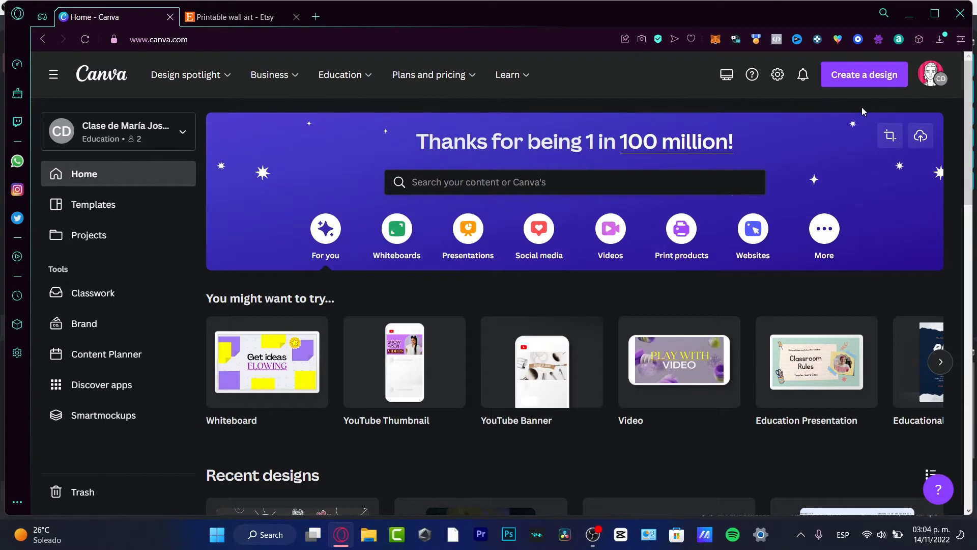
Open Canva's Templates library from the home sidebar.
{"action": "left_click", "coordinate": [104, 209]}
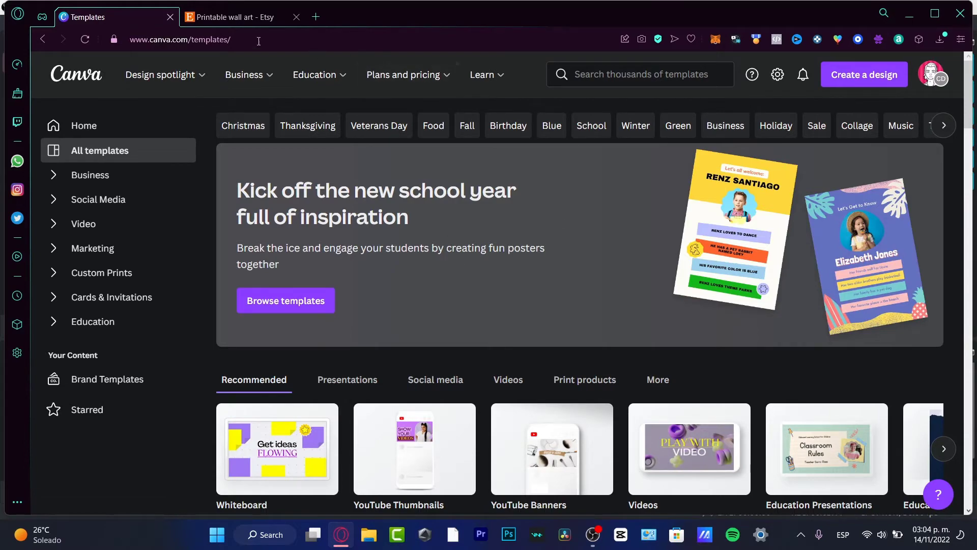
{"action": "left_click", "coordinate": [229, 17]}
{"action": "scroll", "coordinate": [501, 260], "scroll_direction": "down", "scroll_amount": 5}
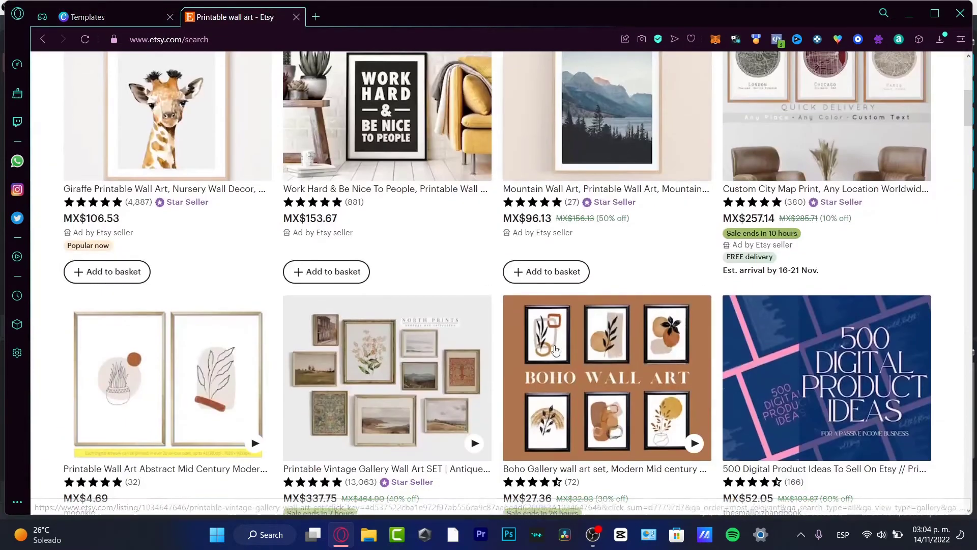
{"action": "scroll", "coordinate": [598, 365], "scroll_direction": "down", "scroll_amount": 5}
{"action": "scroll", "coordinate": [598, 364], "scroll_direction": "down", "scroll_amount": 1}
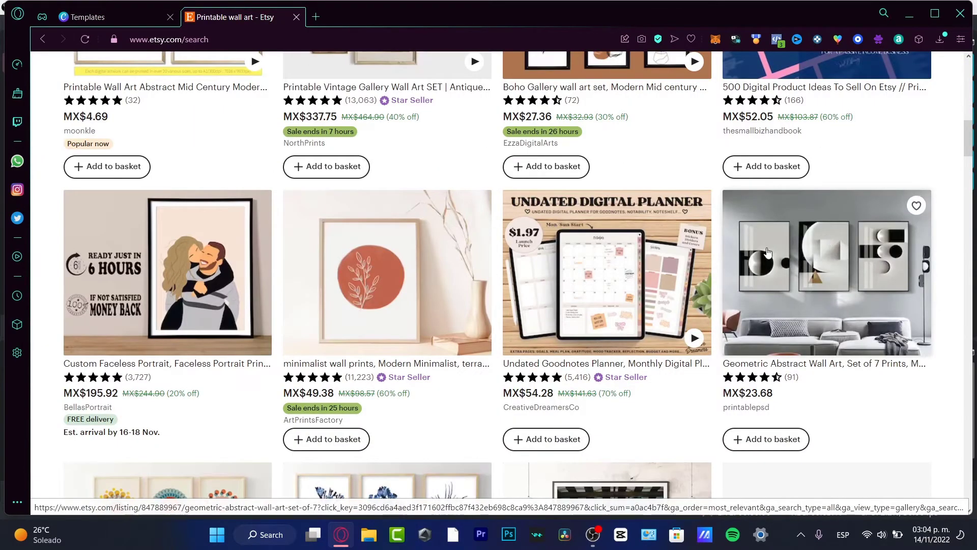
{"action": "scroll", "coordinate": [845, 292], "scroll_direction": "down", "scroll_amount": 3}
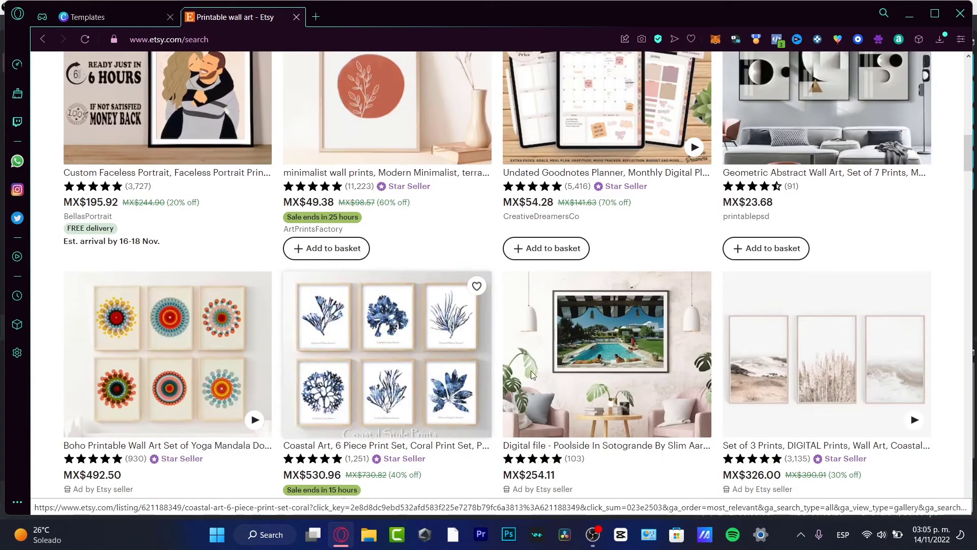
{"action": "scroll", "coordinate": [540, 356], "scroll_direction": "down", "scroll_amount": 3}
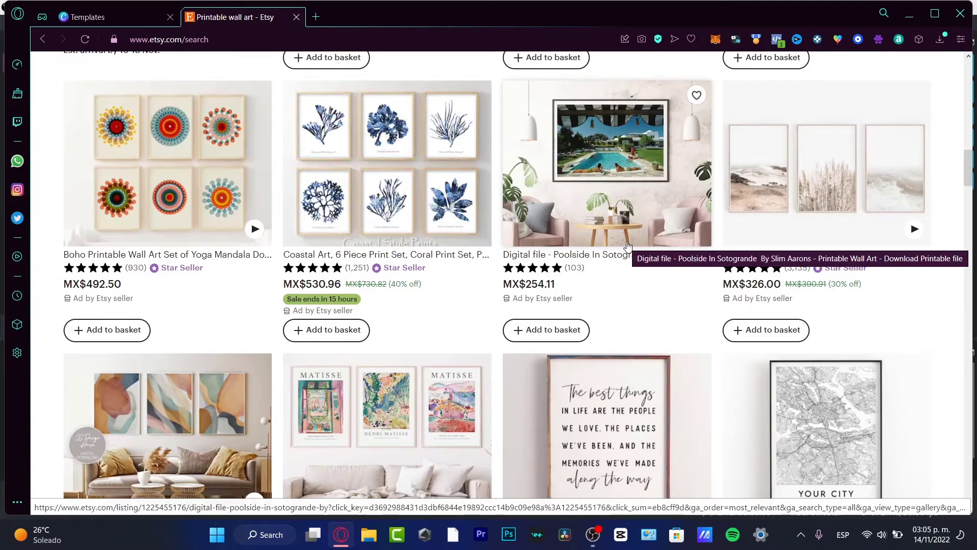
{"action": "scroll", "coordinate": [453, 238], "scroll_direction": "down", "scroll_amount": 3}
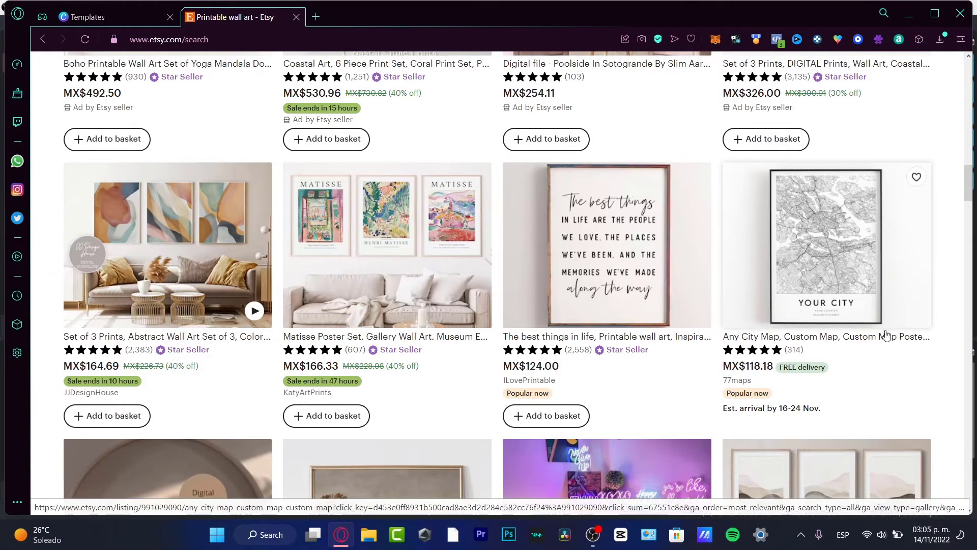
{"action": "scroll", "coordinate": [887, 337], "scroll_direction": "down", "scroll_amount": 3}
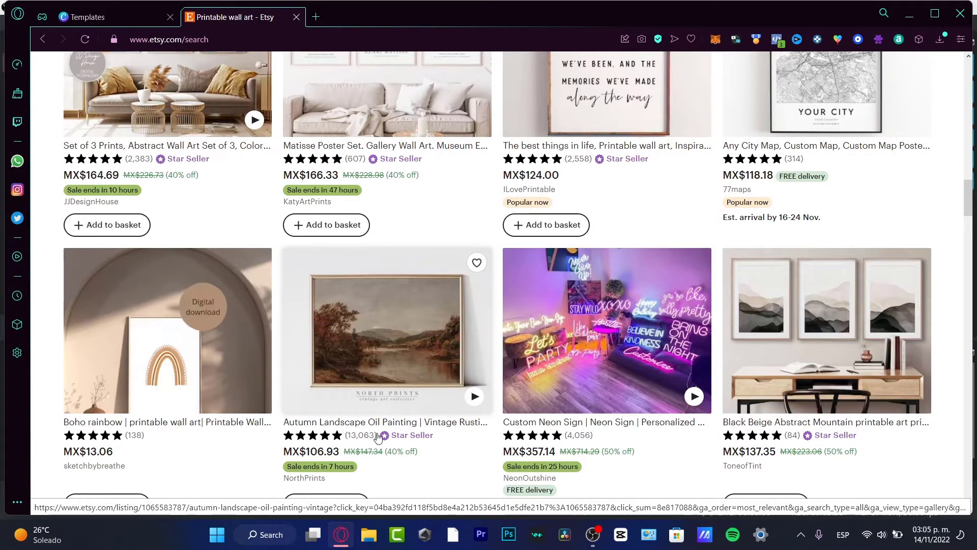
Search Canva templates for 'wall art' and browse the matching results.
{"action": "left_click", "coordinate": [87, 17]}
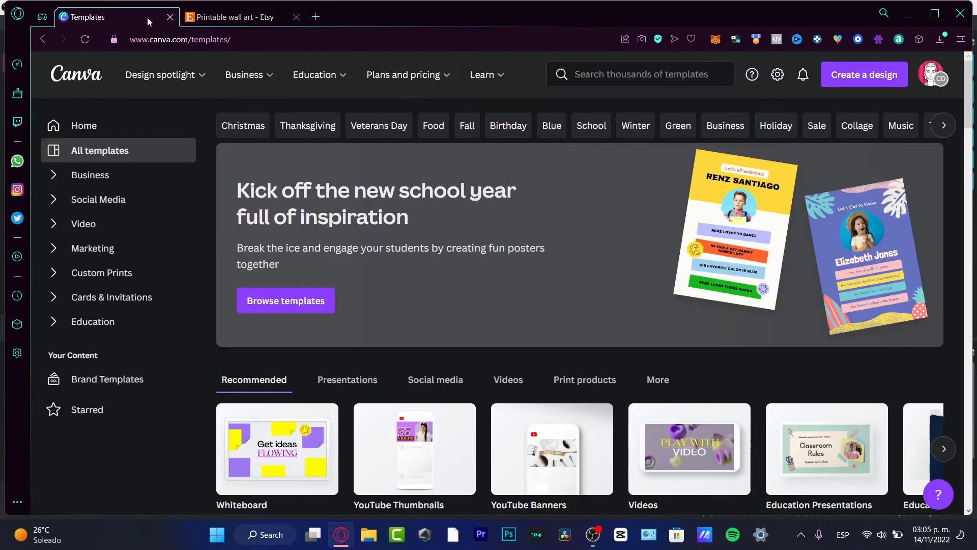
{"action": "left_click", "coordinate": [649, 80]}
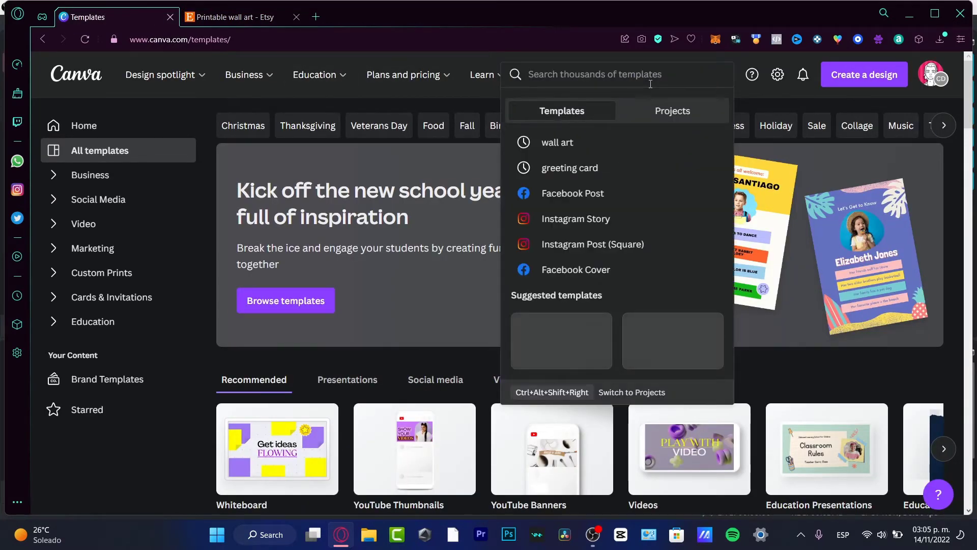
{"action": "type", "text": "walpl"}
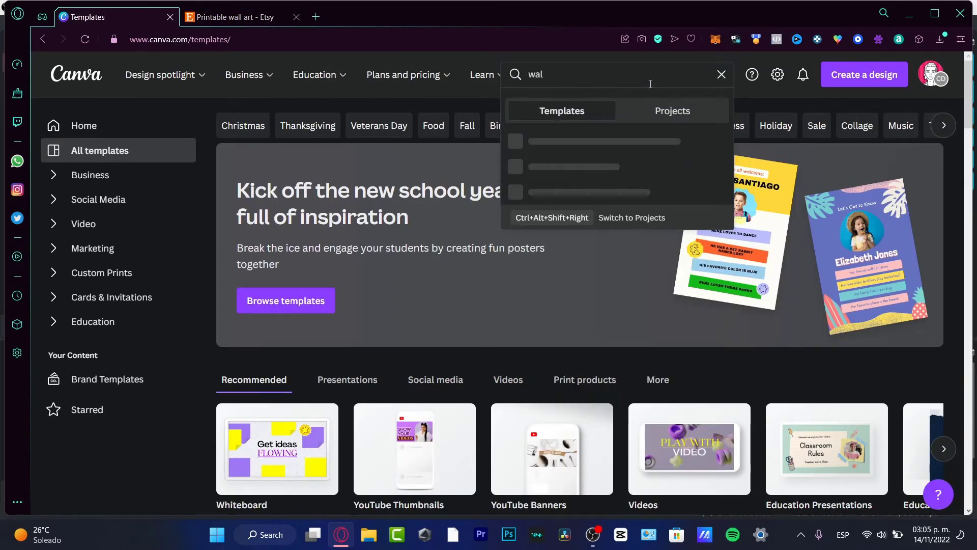
{"action": "type", "text": "l art"}
{"action": "key", "text": "Return"}
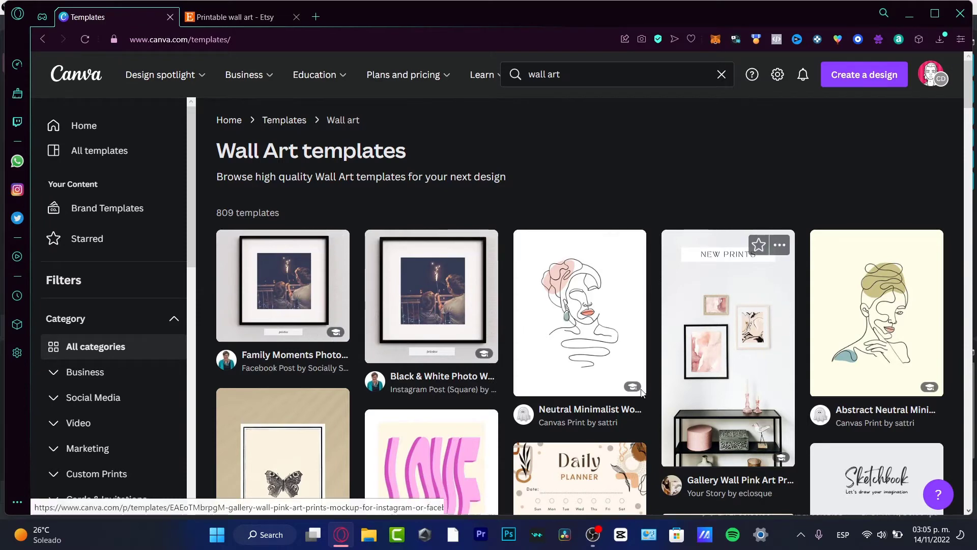
{"action": "scroll", "coordinate": [721, 266], "scroll_direction": "down", "scroll_amount": 3}
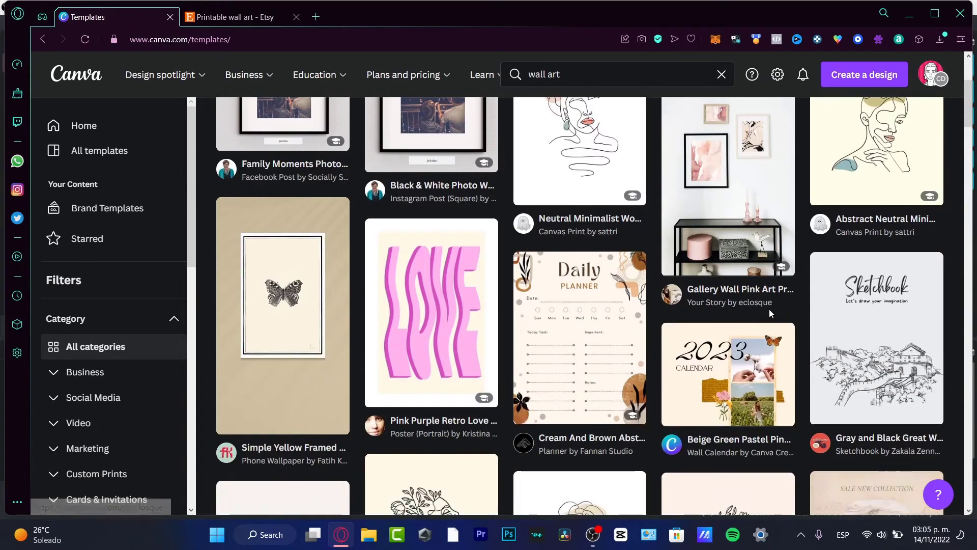
{"action": "scroll", "coordinate": [779, 306], "scroll_direction": "down", "scroll_amount": 3}
{"action": "scroll", "coordinate": [821, 319], "scroll_direction": "up", "scroll_amount": 6}
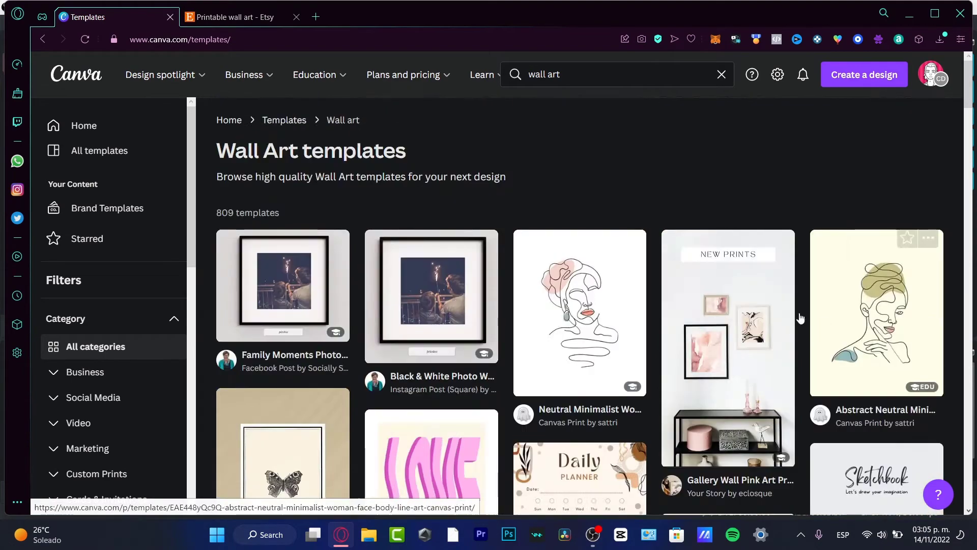
Preview the Family Moments photo wall art template, then close the preview.
{"action": "left_click", "coordinate": [285, 288]}
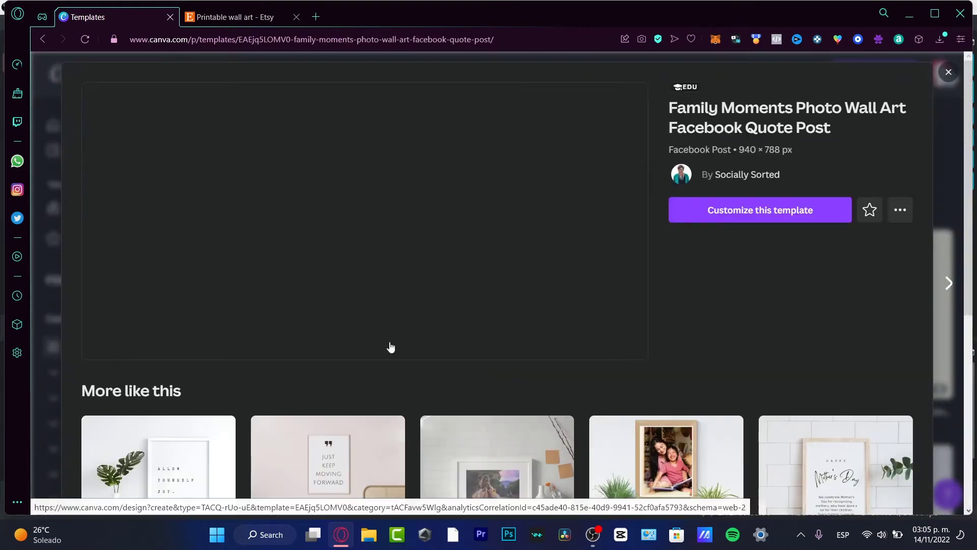
{"action": "scroll", "coordinate": [633, 285], "scroll_direction": "down", "scroll_amount": 3}
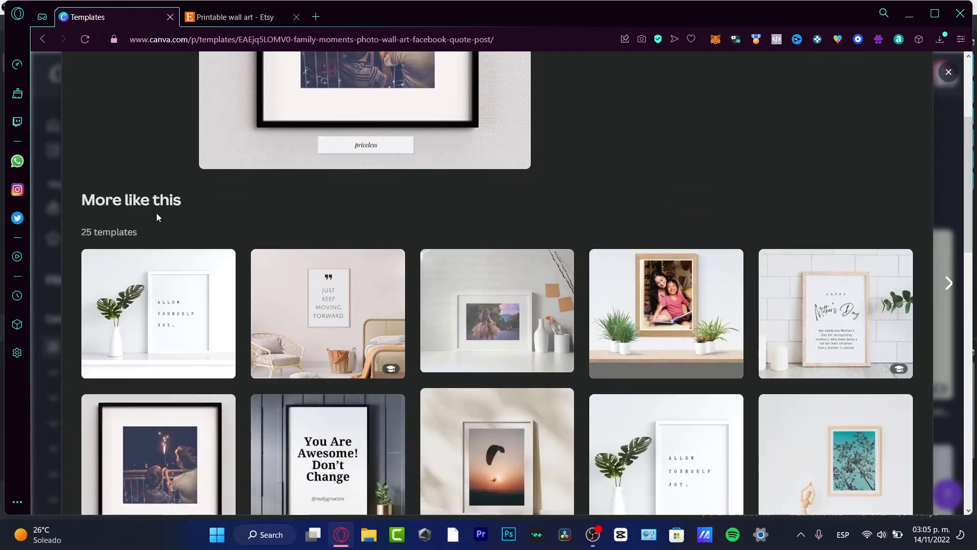
{"action": "left_click_drag", "start_coordinate": [151, 200], "coordinate": [95, 200]}
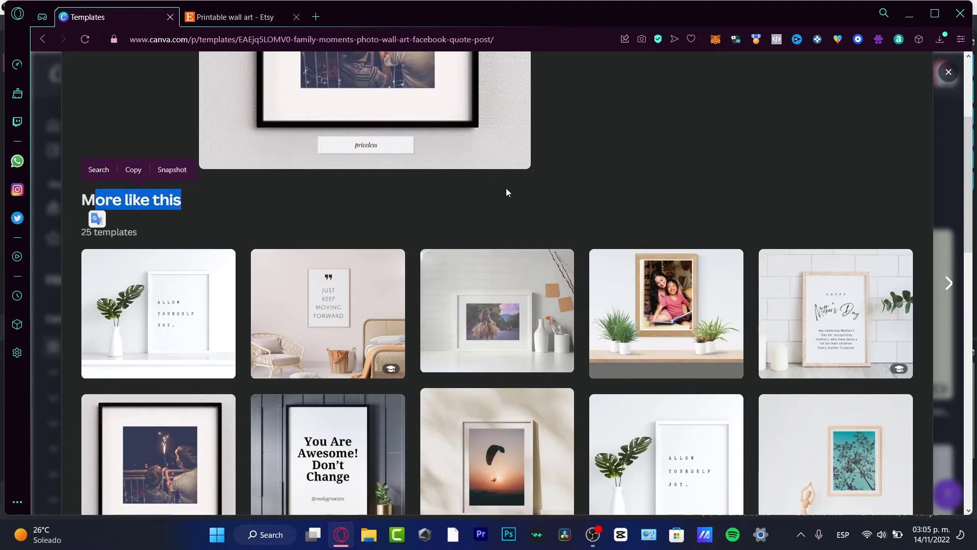
{"action": "scroll", "coordinate": [673, 157], "scroll_direction": "down", "scroll_amount": 4}
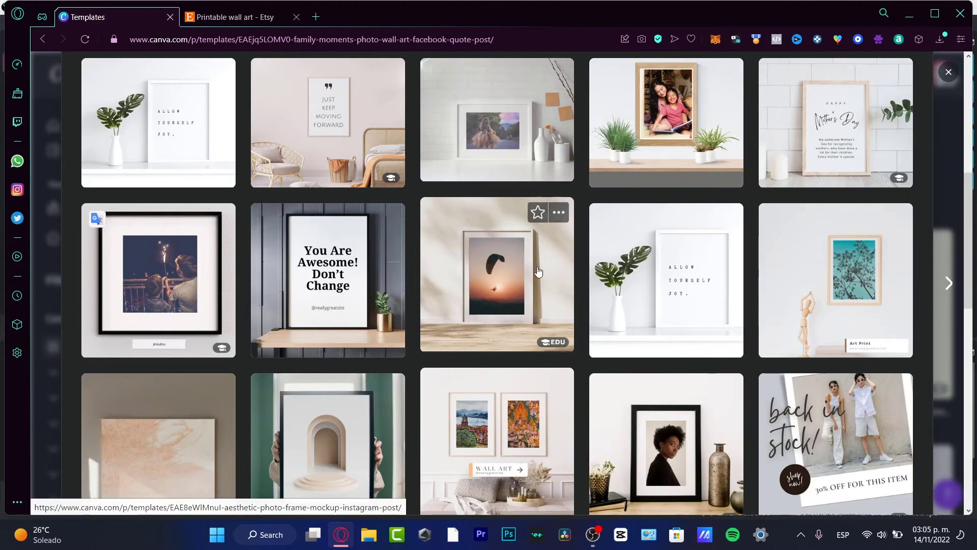
{"action": "left_click", "coordinate": [956, 184]}
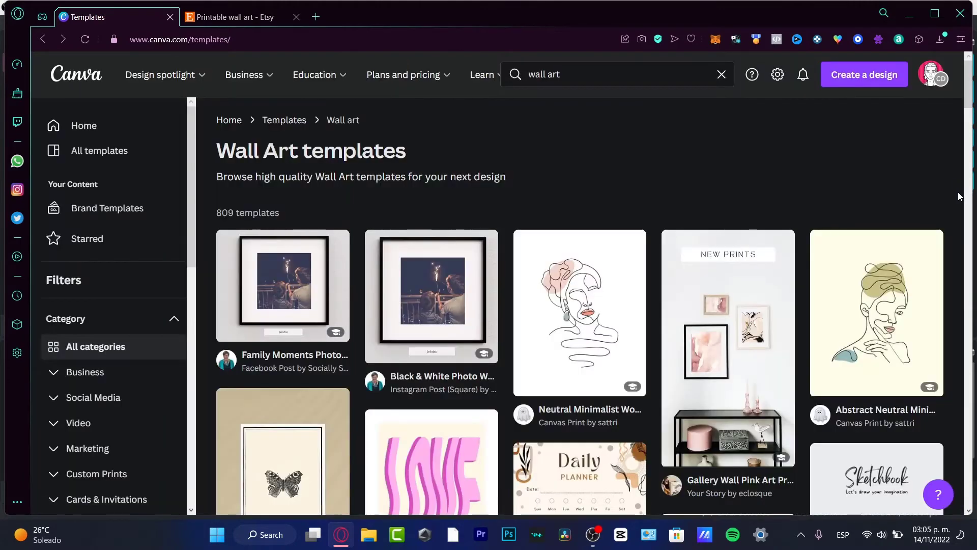
Preview the Neutral Minimalist line-art template and open the pink woman line-art design.
{"action": "left_click", "coordinate": [591, 295]}
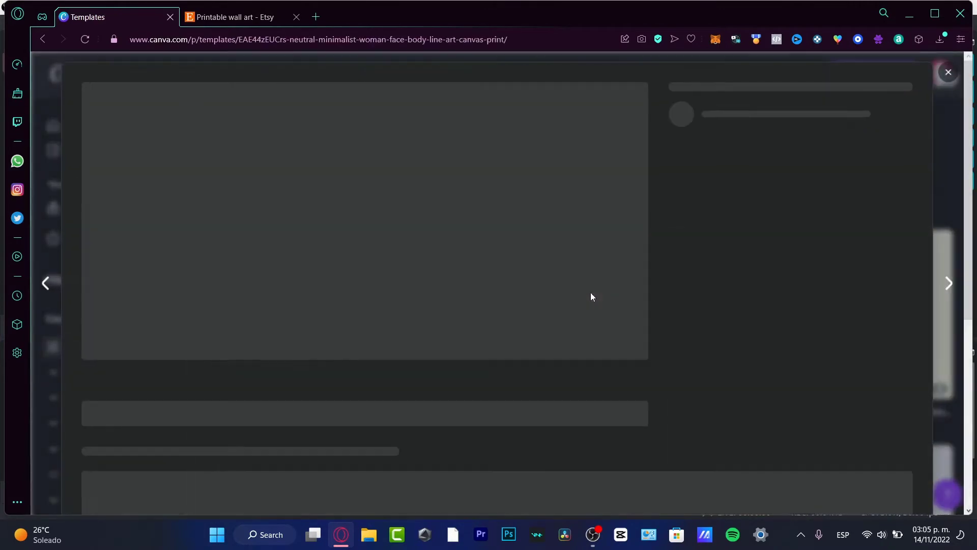
{"action": "scroll", "coordinate": [416, 311], "scroll_direction": "down", "scroll_amount": 4}
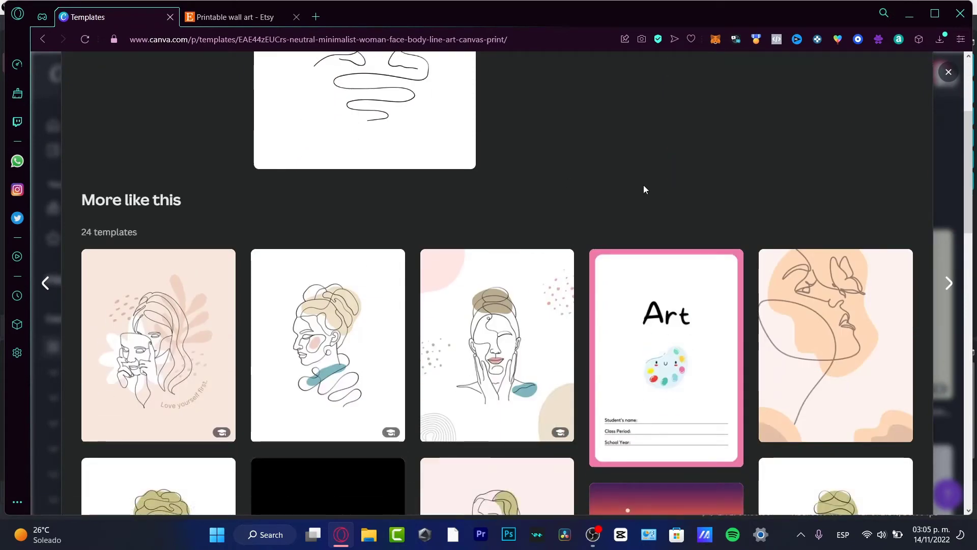
{"action": "scroll", "coordinate": [644, 189], "scroll_direction": "down", "scroll_amount": 8}
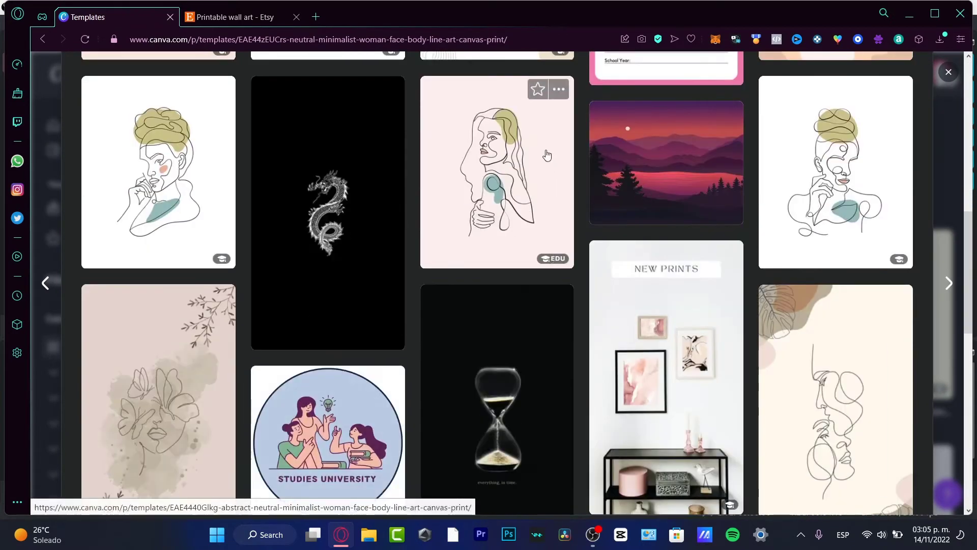
{"action": "left_click", "coordinate": [545, 154]}
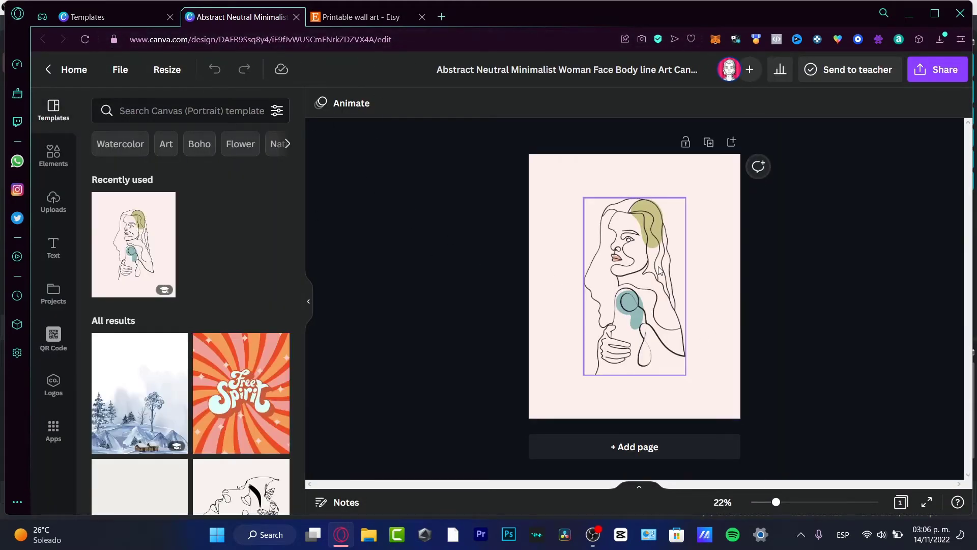
Nudge the woman line-art drawing and compare the design against the Etsy results.
{"action": "mouse_move", "coordinate": [660, 270]}
{"action": "left_mouse_down"}
{"action": "mouse_move", "coordinate": [631, 263]}
{"action": "mouse_move", "coordinate": [620, 281]}
{"action": "mouse_move", "coordinate": [618, 265]}
{"action": "mouse_move", "coordinate": [658, 265]}
{"action": "left_mouse_up"}
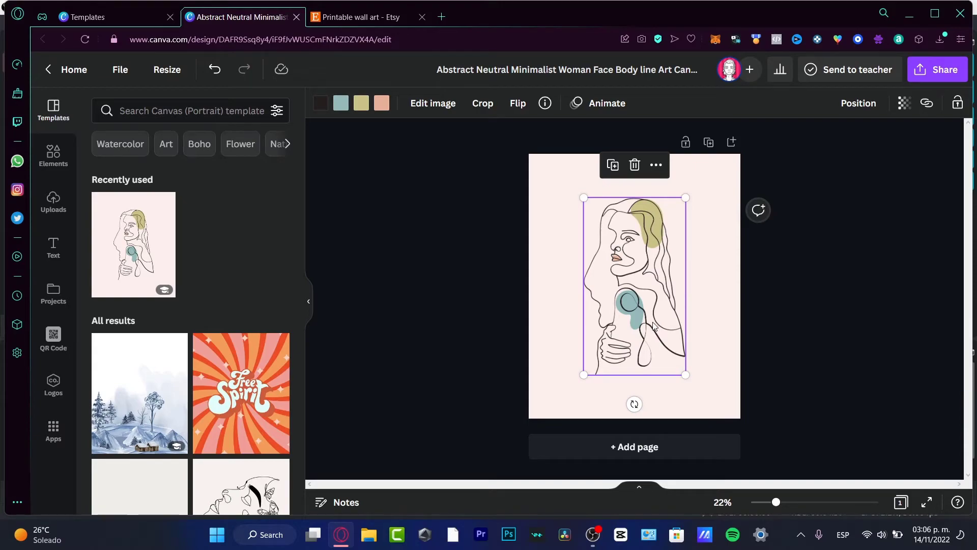
{"action": "left_click", "coordinate": [393, 20]}
{"action": "scroll", "coordinate": [669, 295], "scroll_direction": "up", "scroll_amount": 10}
{"action": "scroll", "coordinate": [669, 295], "scroll_direction": "down", "scroll_amount": 3}
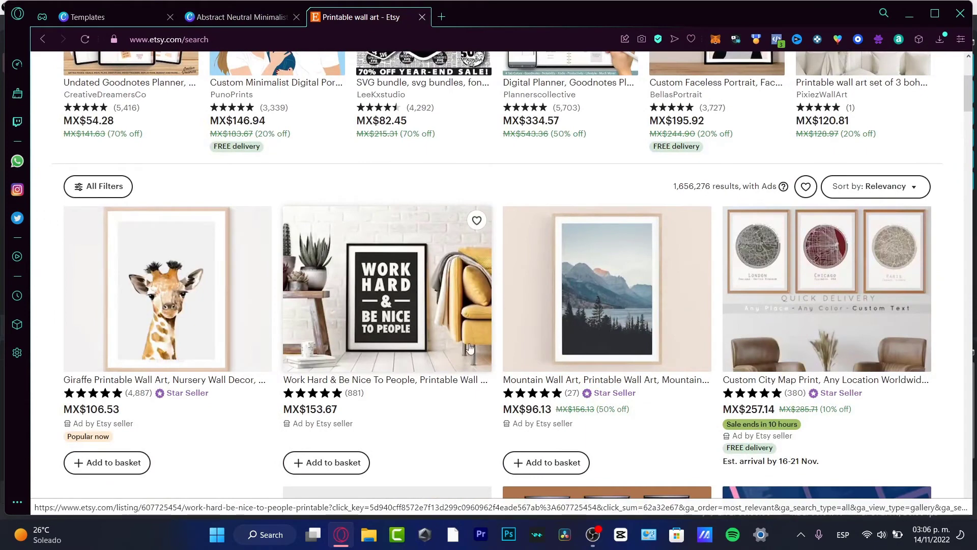
{"action": "left_click", "coordinate": [239, 16]}
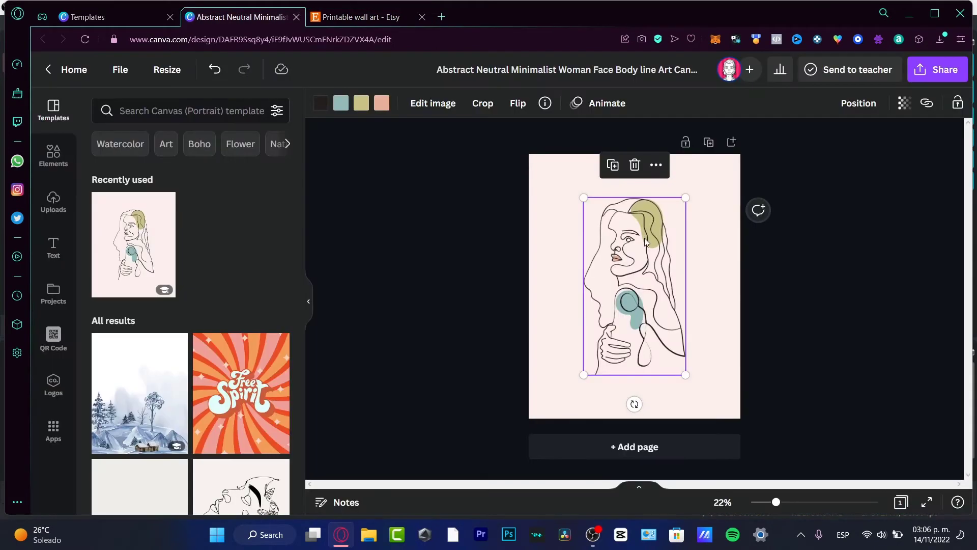
Delete the woman line-art drawing, leaving the pale pink page blank.
{"action": "left_click", "coordinate": [635, 165]}
{"action": "left_click", "coordinate": [67, 259]}
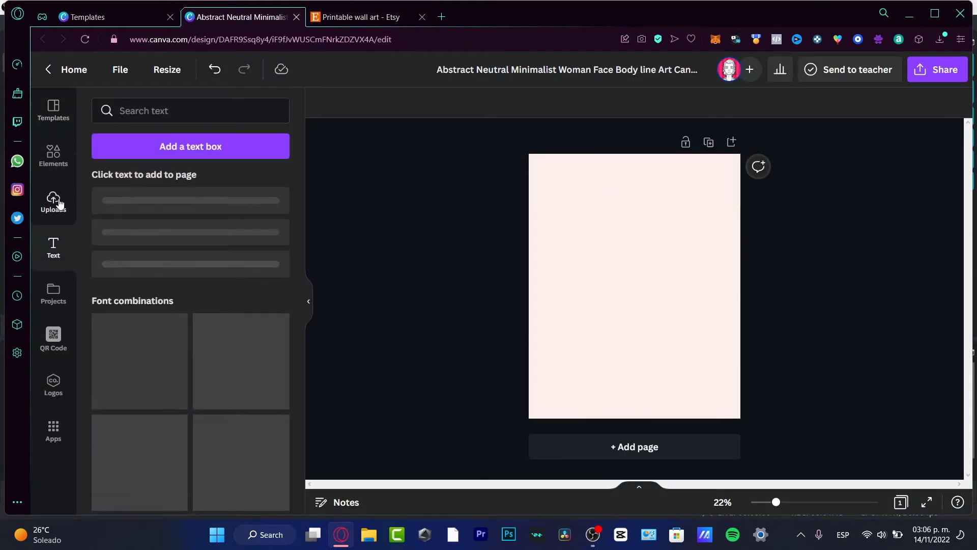
{"action": "left_click", "coordinate": [449, 17]}
Google 'motivational phrases short' and select the never-too-late-to-be quote to copy.
{"action": "left_click", "coordinate": [236, 20]}
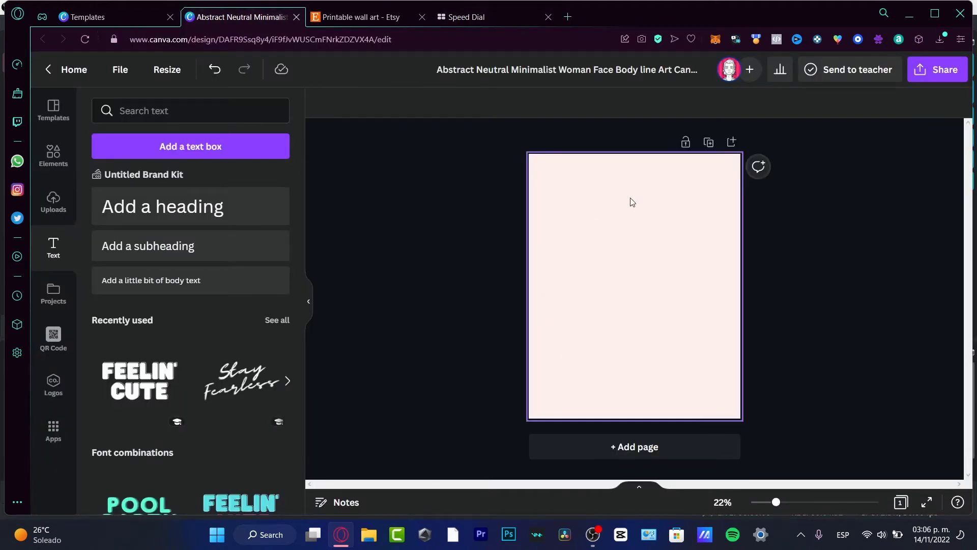
{"action": "left_click", "coordinate": [509, 17]}
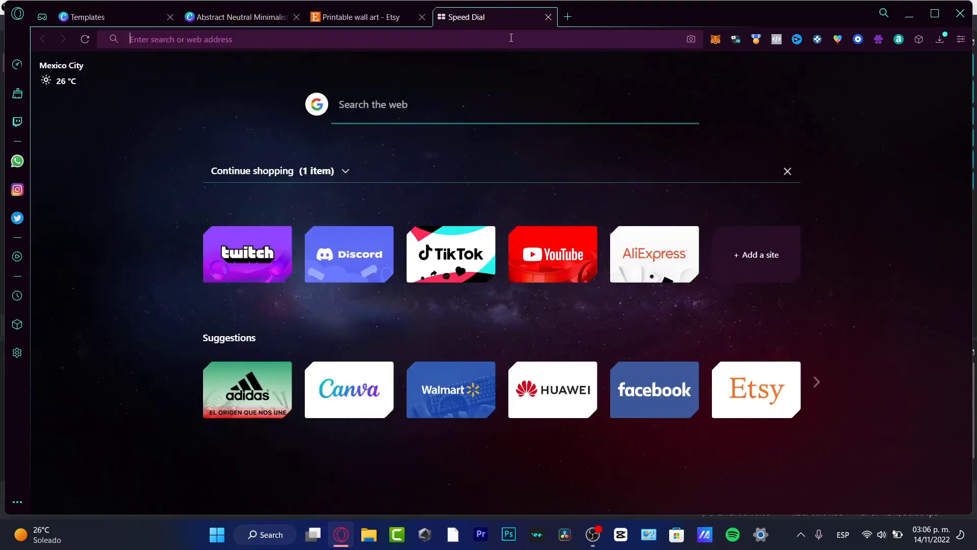
{"action": "left_click", "coordinate": [511, 38]}
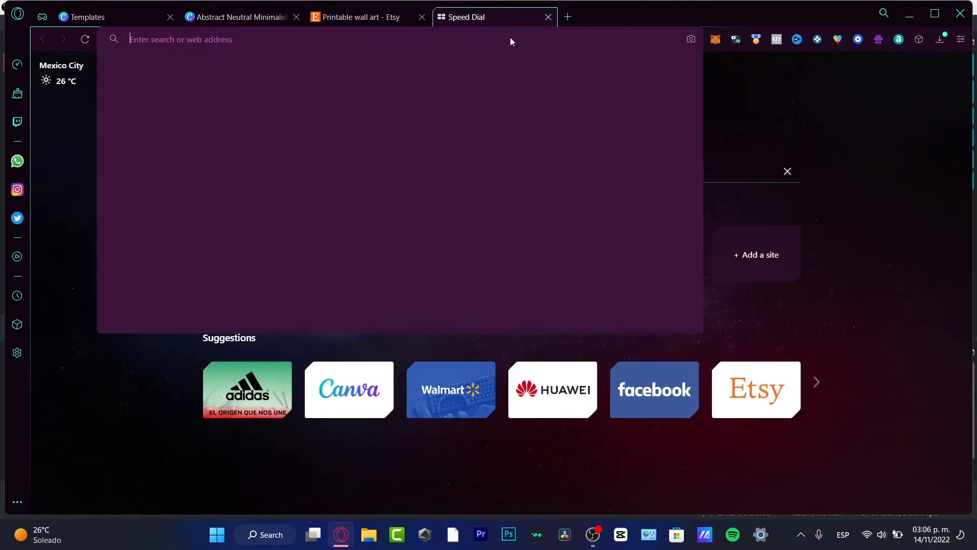
{"action": "type", "text": "motivational phrases short"}
{"action": "key", "text": "Return"}
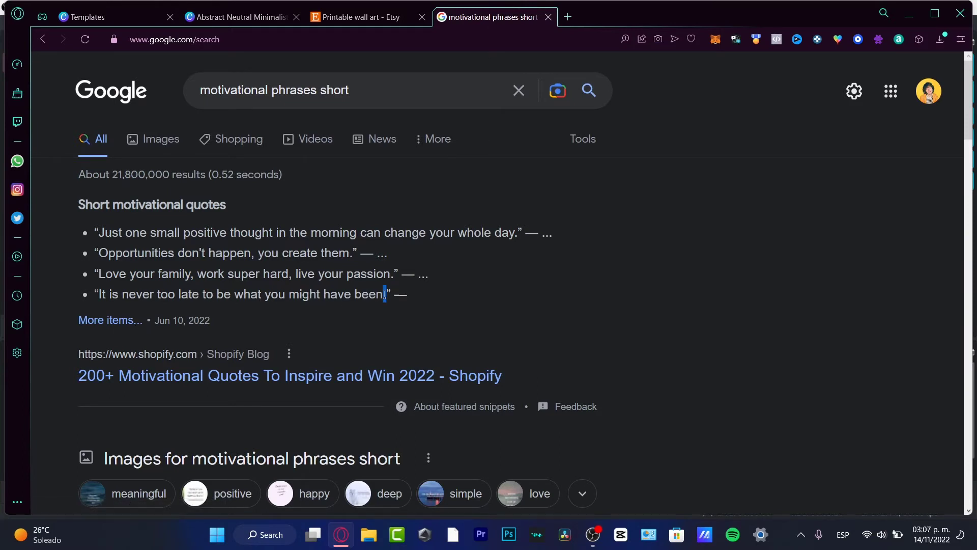
{"action": "left_click_drag", "start_coordinate": [391, 294], "coordinate": [109, 288]}
Paste 'It is never too late to be what you might have been.' as a centred heading.
{"action": "left_click", "coordinate": [237, 17]}
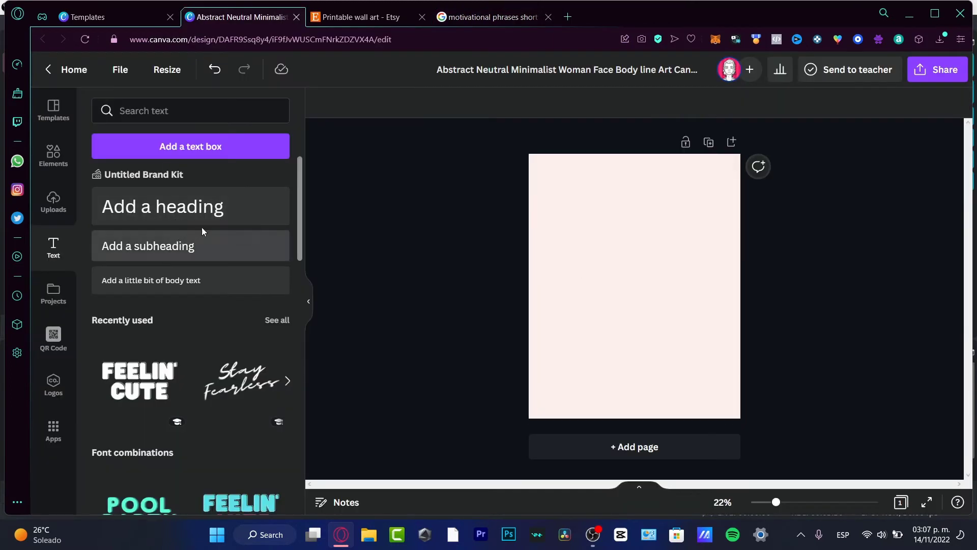
{"action": "left_click", "coordinate": [181, 207]}
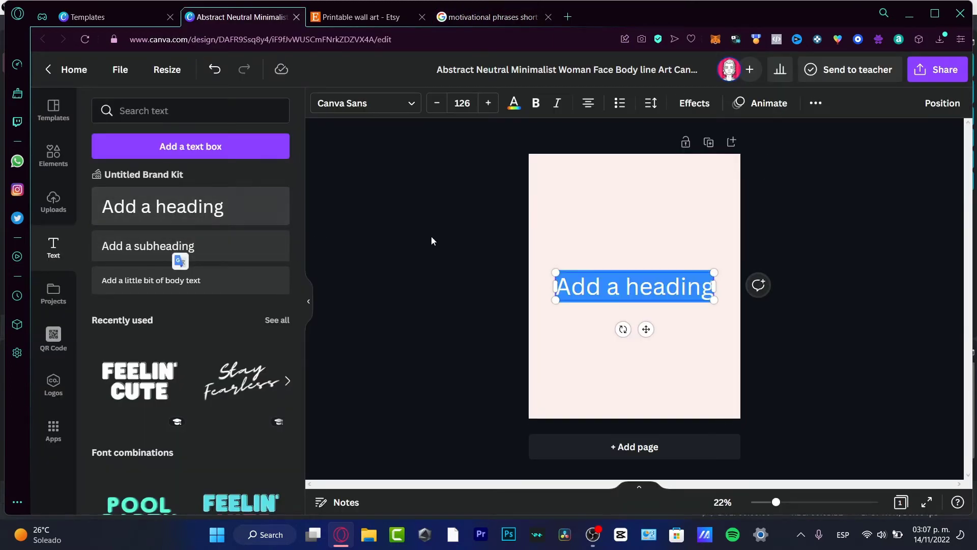
{"action": "type", "text": "\"It is never too late to be what you might have been.\""}
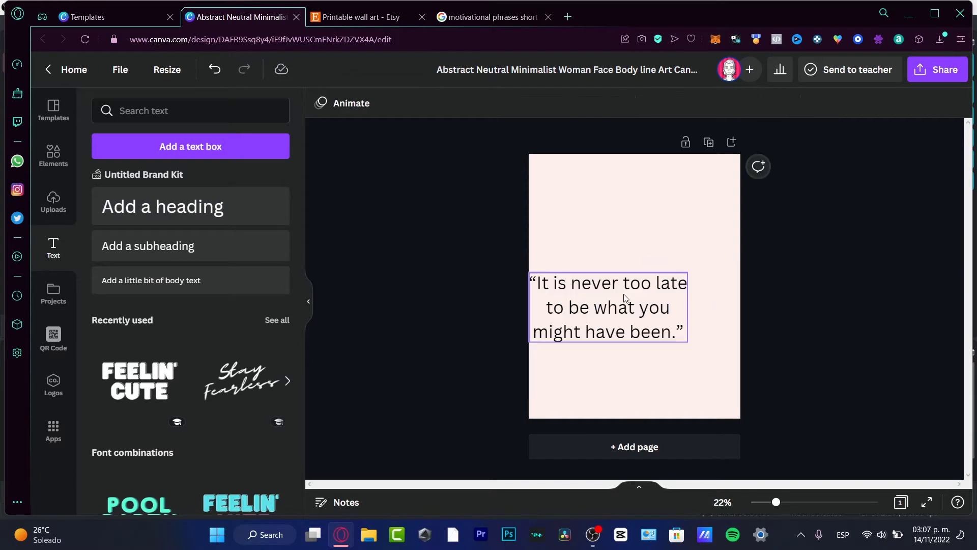
{"action": "left_click_drag", "start_coordinate": [671, 285], "coordinate": [651, 274]}
{"action": "left_click", "coordinate": [827, 347]}
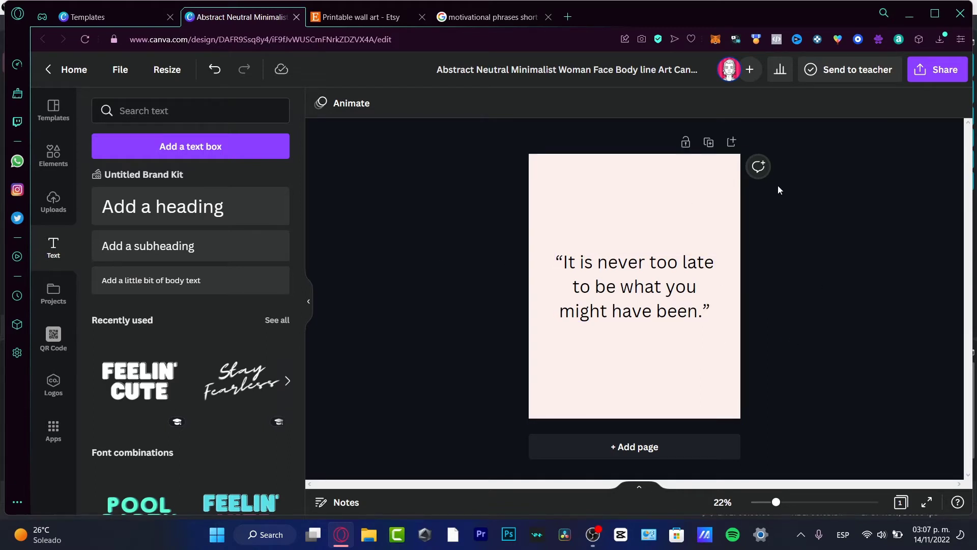
{"action": "left_click", "coordinate": [693, 291]}
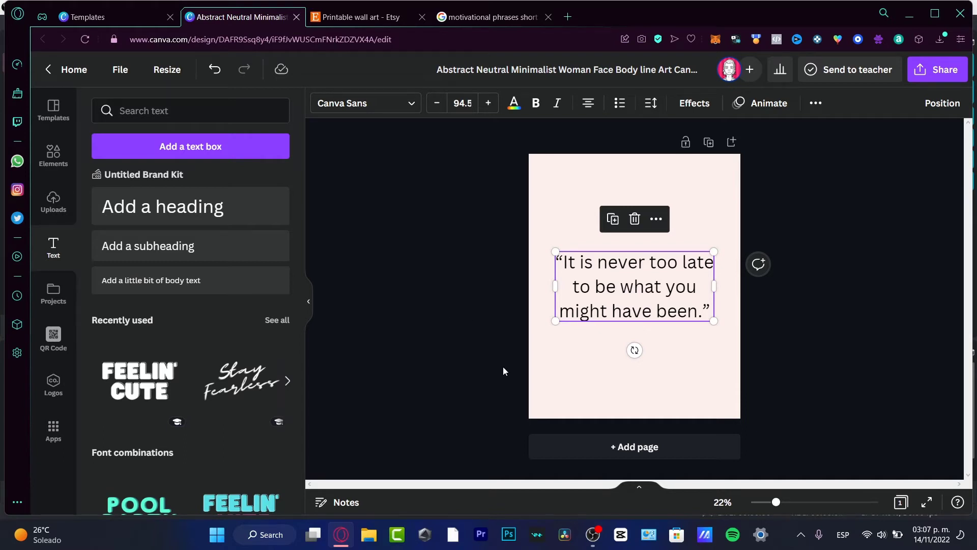
Try the Hanuman, Cheque, Netflix Sans Bold and Advetime fonts on the quote.
{"action": "left_click", "coordinate": [410, 103]}
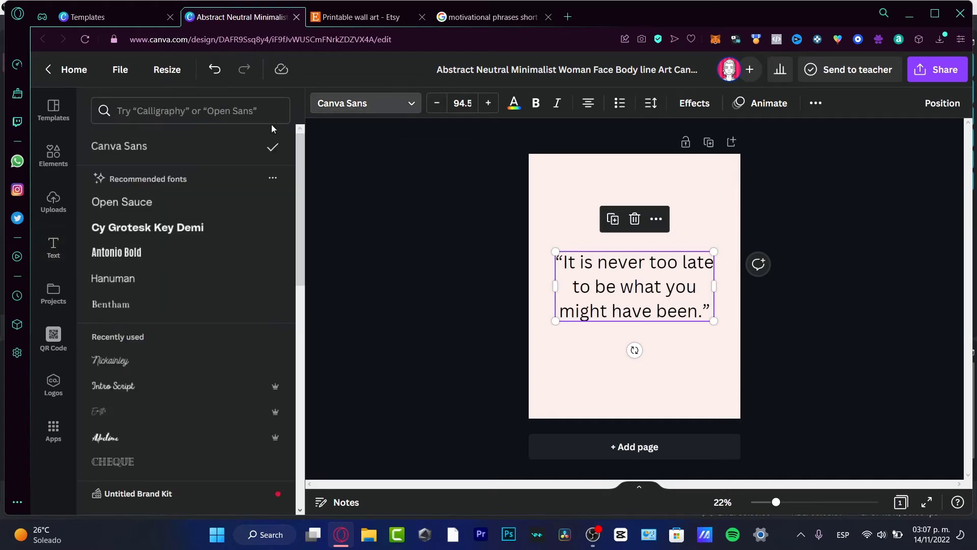
{"action": "left_click", "coordinate": [235, 270]}
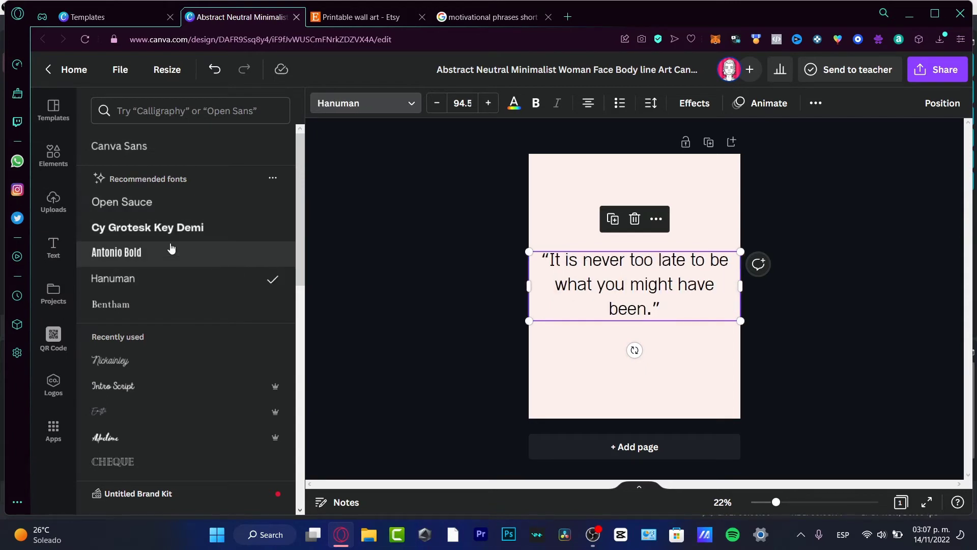
{"action": "scroll", "coordinate": [213, 277], "scroll_direction": "down", "scroll_amount": 4}
{"action": "left_click", "coordinate": [212, 276]}
{"action": "scroll", "coordinate": [212, 277], "scroll_direction": "down", "scroll_amount": 3}
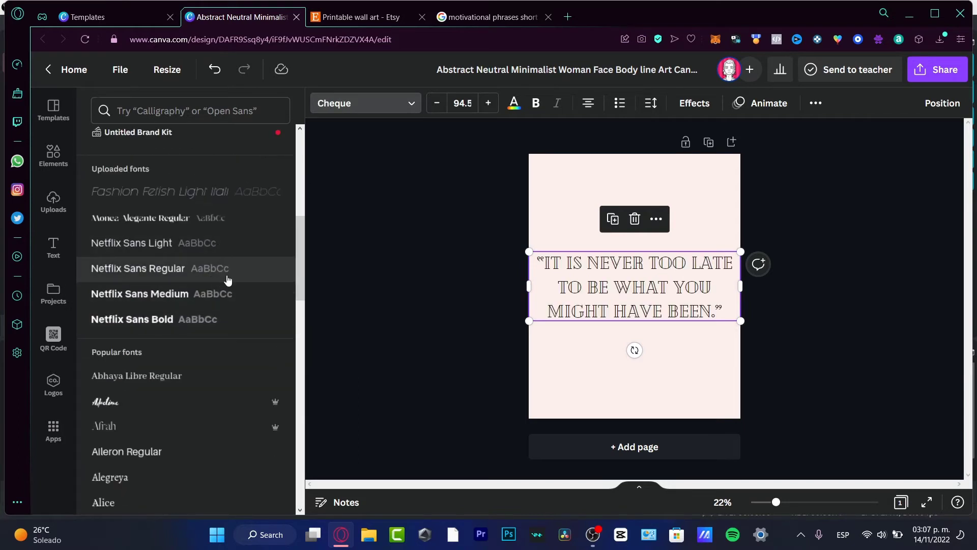
{"action": "left_click", "coordinate": [234, 323]}
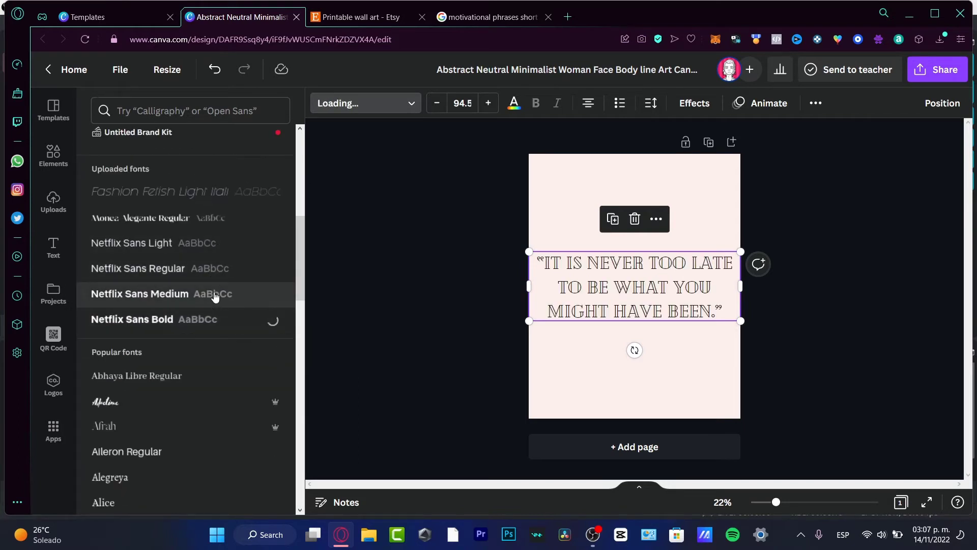
{"action": "scroll", "coordinate": [216, 298], "scroll_direction": "down", "scroll_amount": 4}
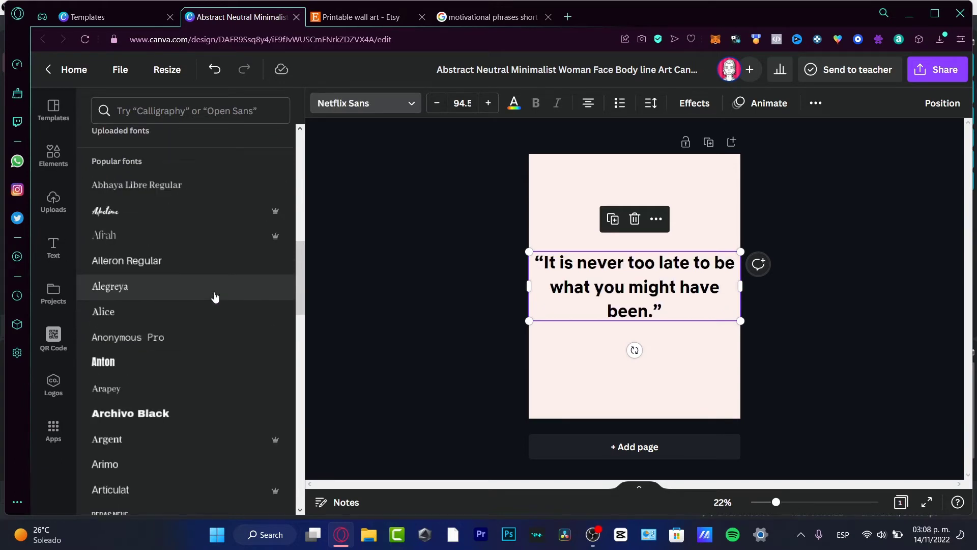
{"action": "left_click", "coordinate": [198, 211]}
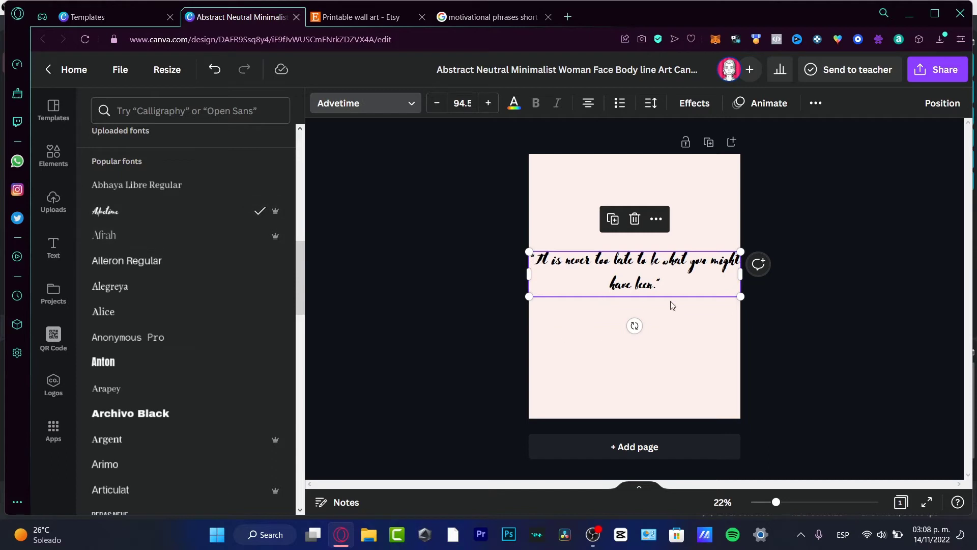
Try Code Pro, Emitha and Jonathan, settle on Atteron, and resize the quote into two centred lines.
{"action": "scroll", "coordinate": [240, 288], "scroll_direction": "down", "scroll_amount": 6}
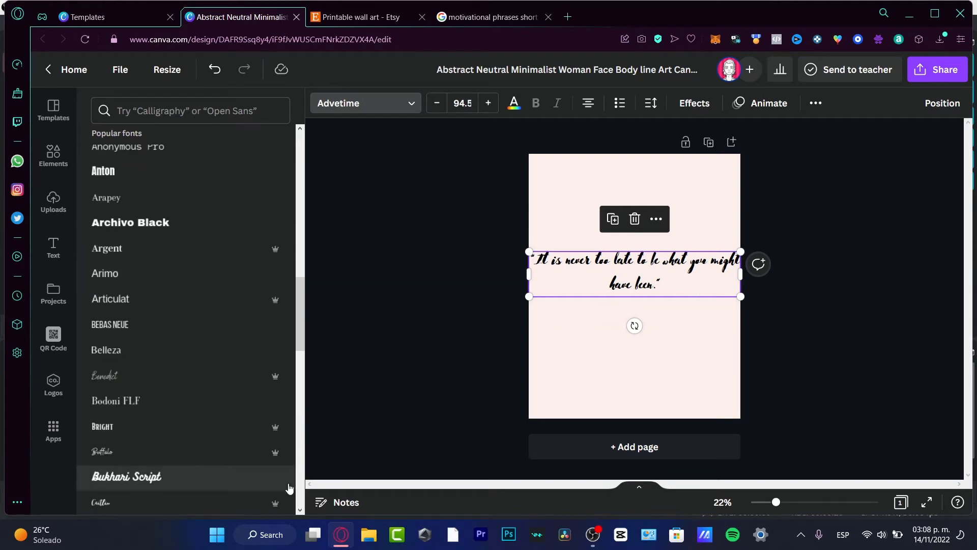
{"action": "scroll", "coordinate": [260, 424], "scroll_direction": "down", "scroll_amount": 4}
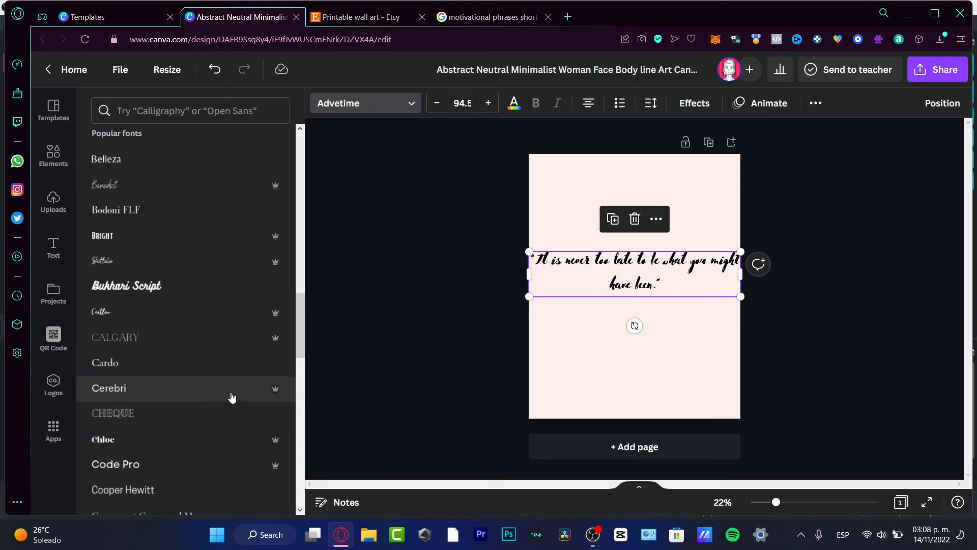
{"action": "scroll", "coordinate": [232, 397], "scroll_direction": "down", "scroll_amount": 3}
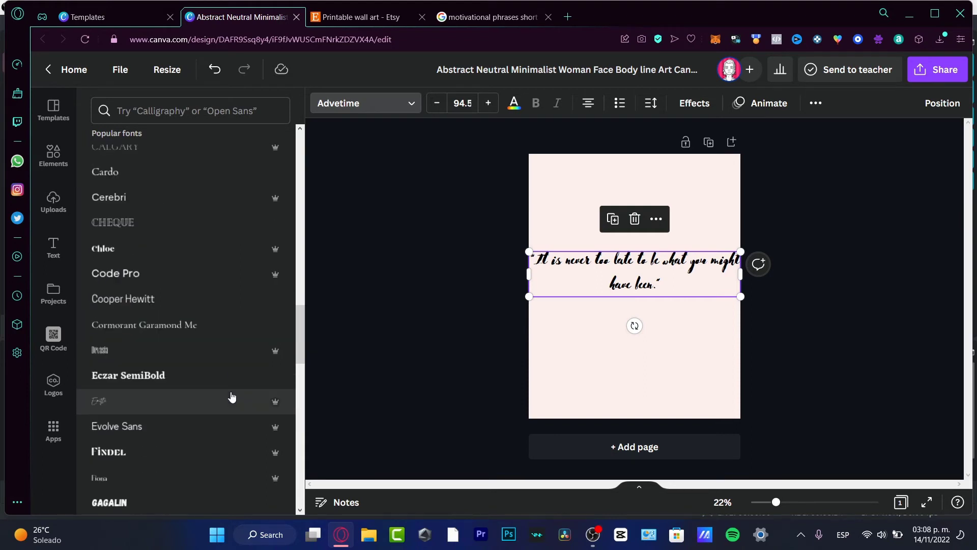
{"action": "left_click", "coordinate": [233, 278]}
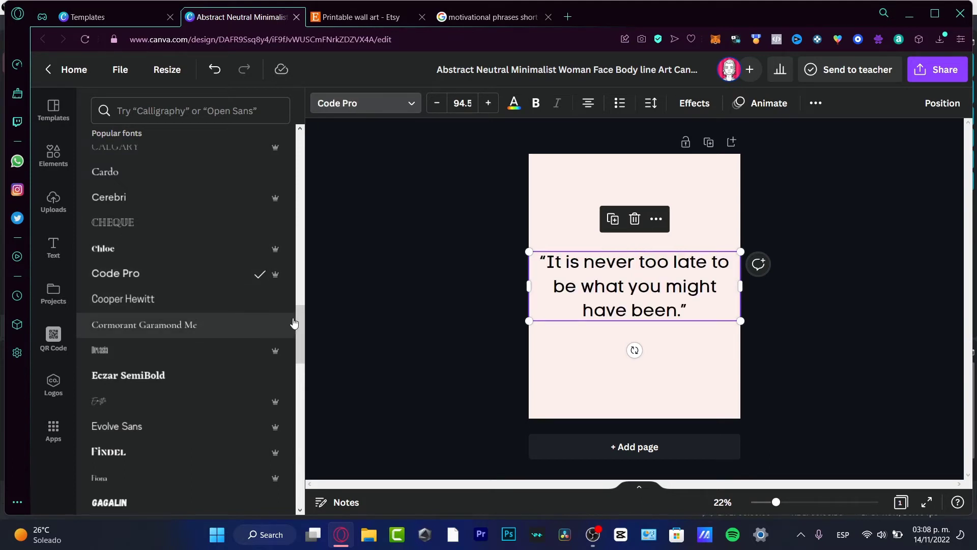
{"action": "scroll", "coordinate": [214, 351], "scroll_direction": "down", "scroll_amount": 3}
{"action": "left_click", "coordinate": [140, 222]}
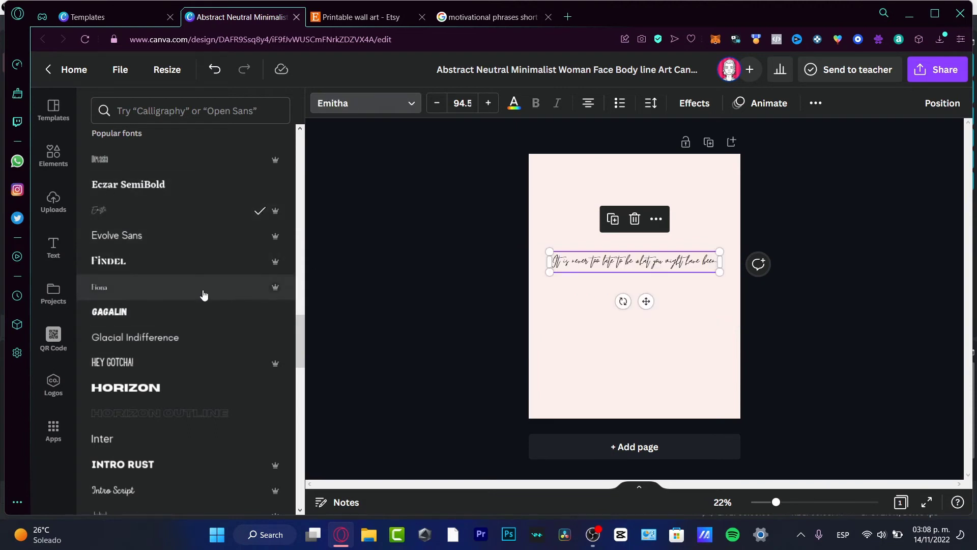
{"action": "scroll", "coordinate": [235, 329], "scroll_direction": "down", "scroll_amount": 3}
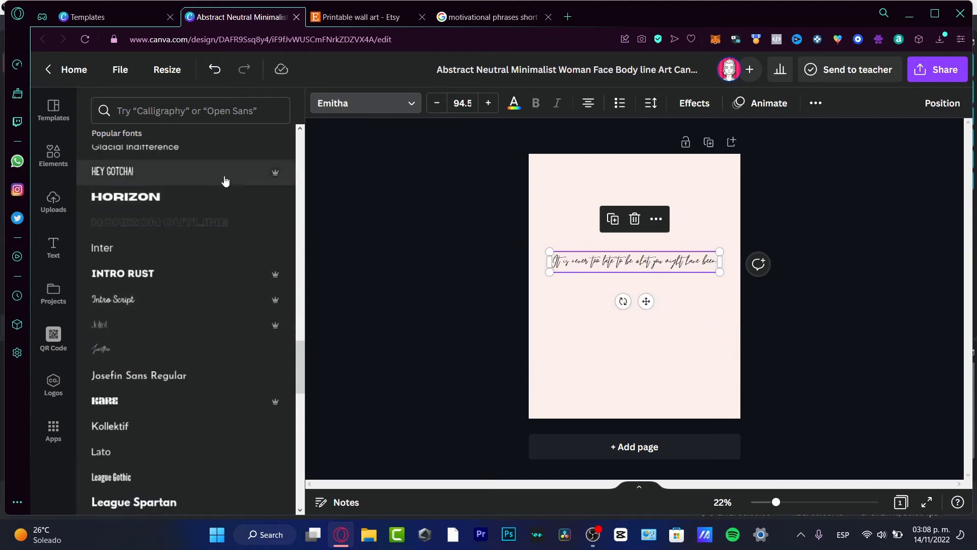
{"action": "left_click", "coordinate": [178, 351]}
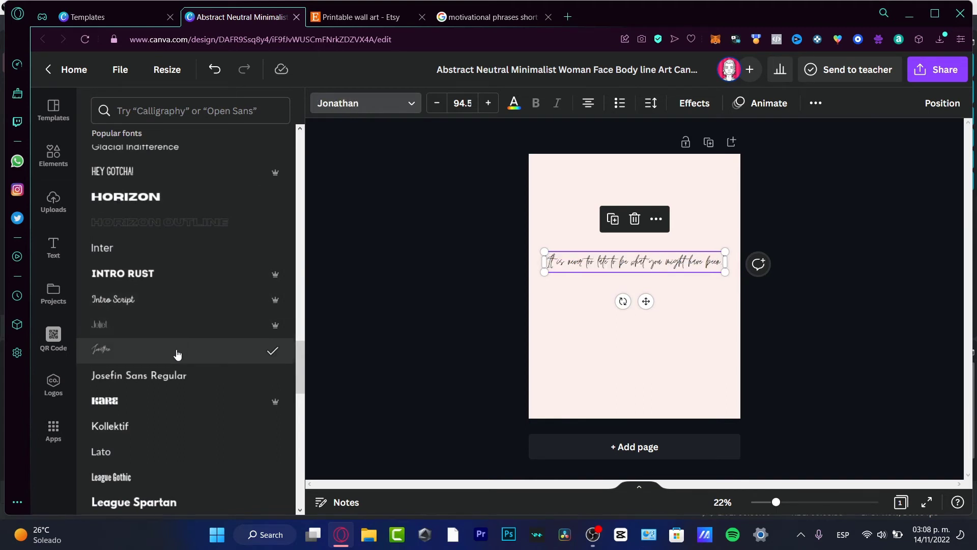
{"action": "scroll", "coordinate": [178, 355], "scroll_direction": "down", "scroll_amount": 8}
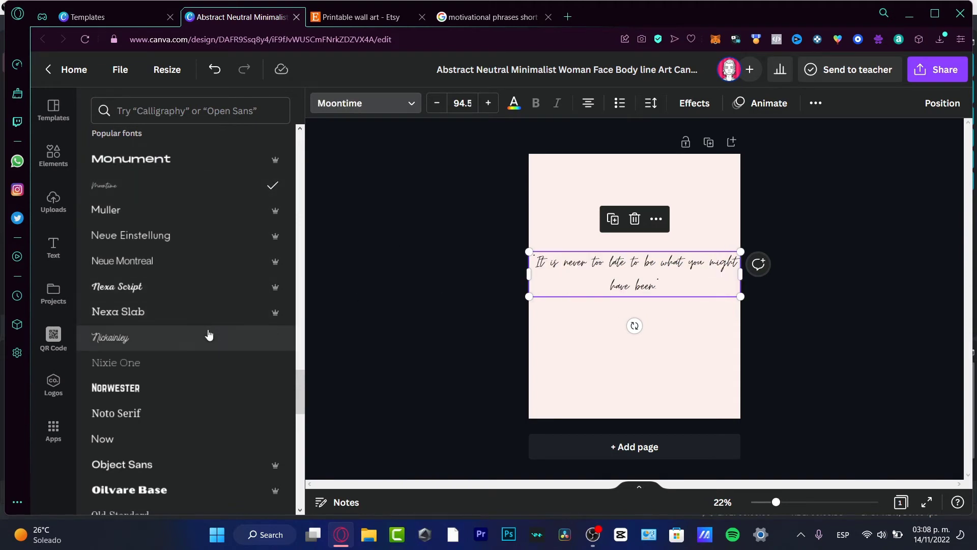
{"action": "scroll", "coordinate": [207, 334], "scroll_direction": "down", "scroll_amount": 5}
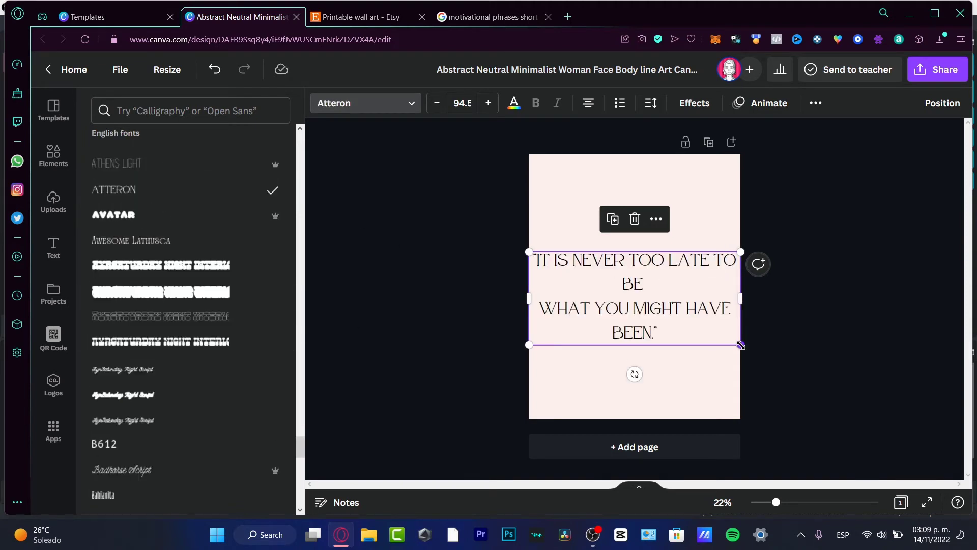
{"action": "left_click_drag", "start_coordinate": [741, 345], "coordinate": [728, 291]}
{"action": "left_click", "coordinate": [748, 303]}
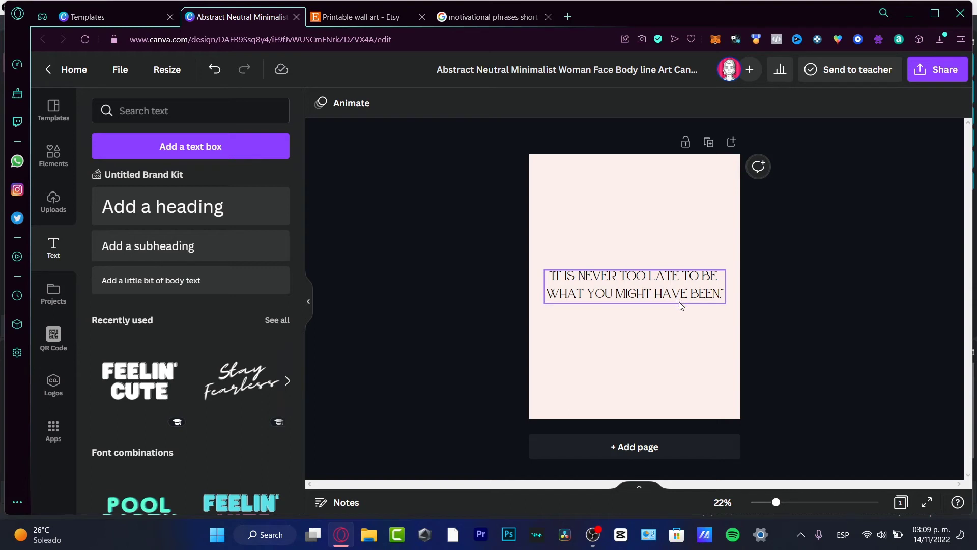
{"action": "left_click", "coordinate": [50, 149]}
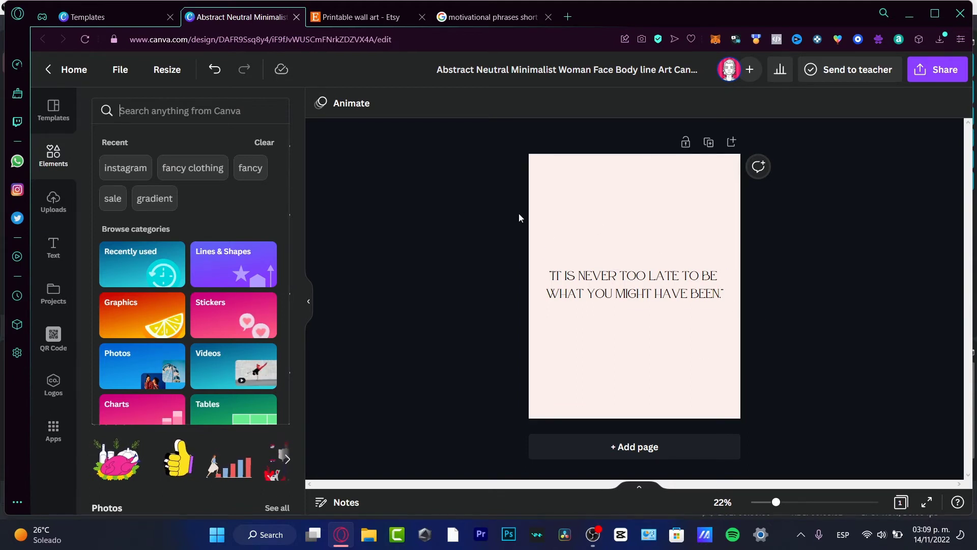
{"action": "left_click", "coordinate": [198, 109]}
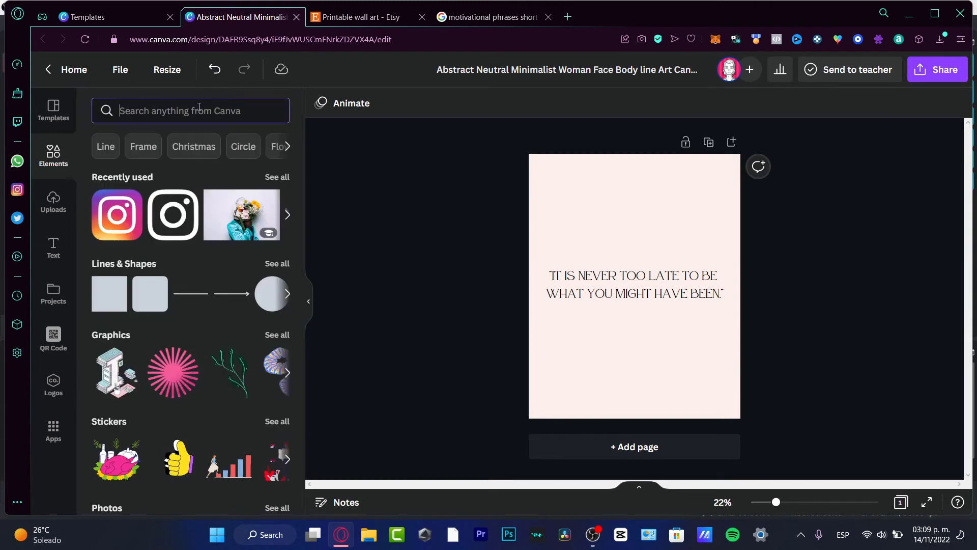
{"action": "type", "text": "tree"}
{"action": "key", "text": "Return"}
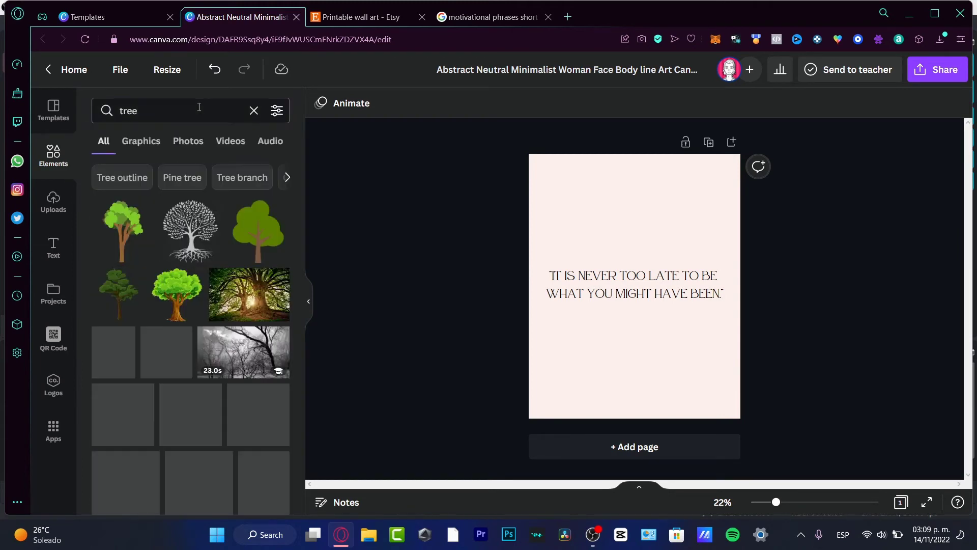
{"action": "left_click", "coordinate": [155, 148]}
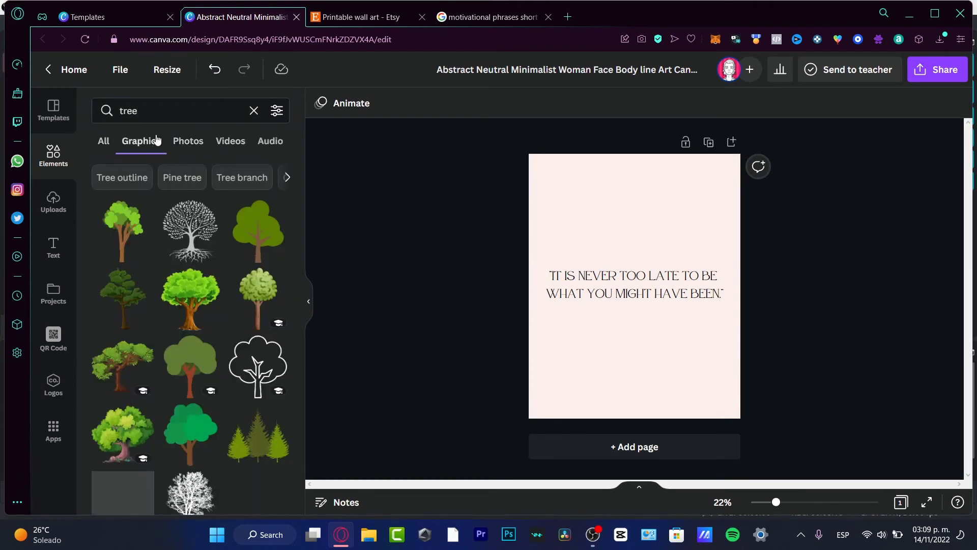
{"action": "scroll", "coordinate": [231, 308], "scroll_direction": "down", "scroll_amount": 5}
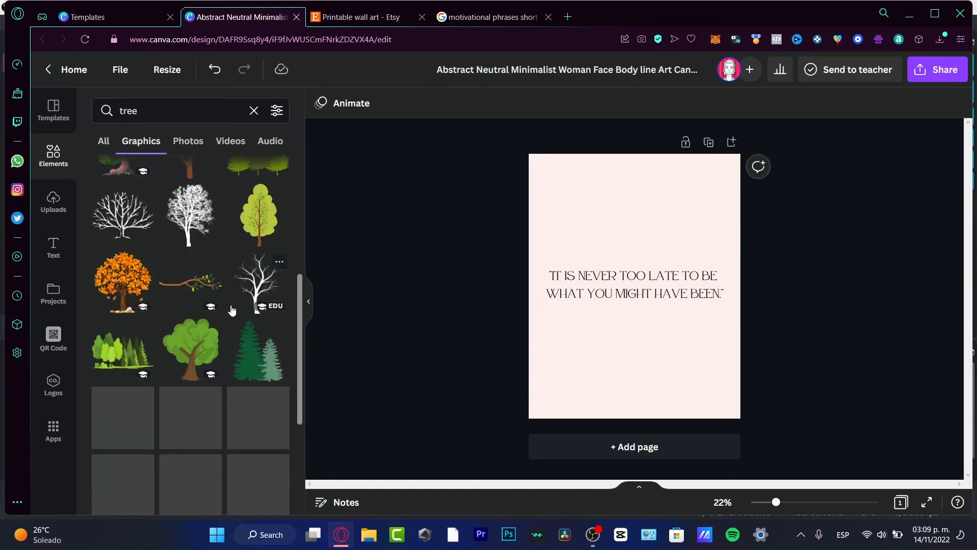
Add a bare tree and a branch graphic, moving the branch to the lower right.
{"action": "left_click", "coordinate": [258, 290]}
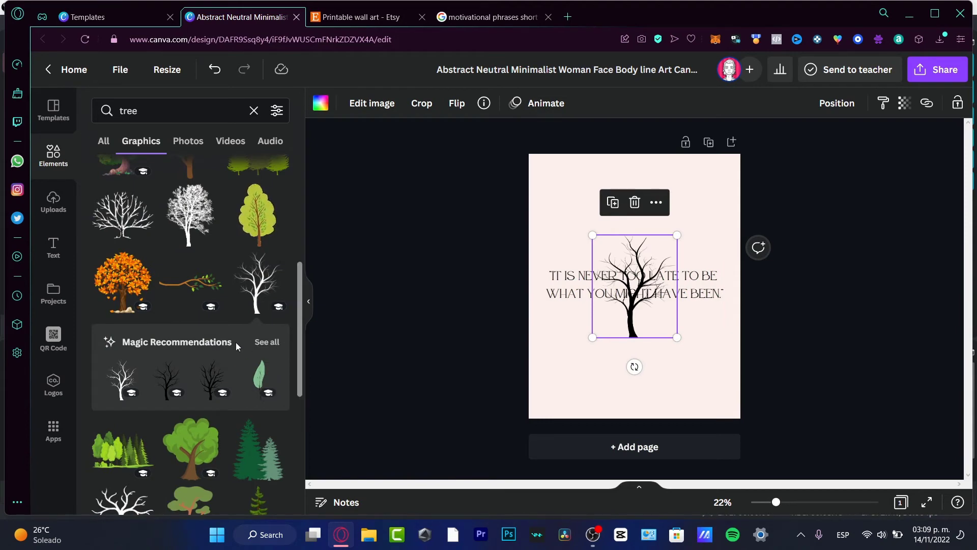
{"action": "left_click", "coordinate": [267, 341]}
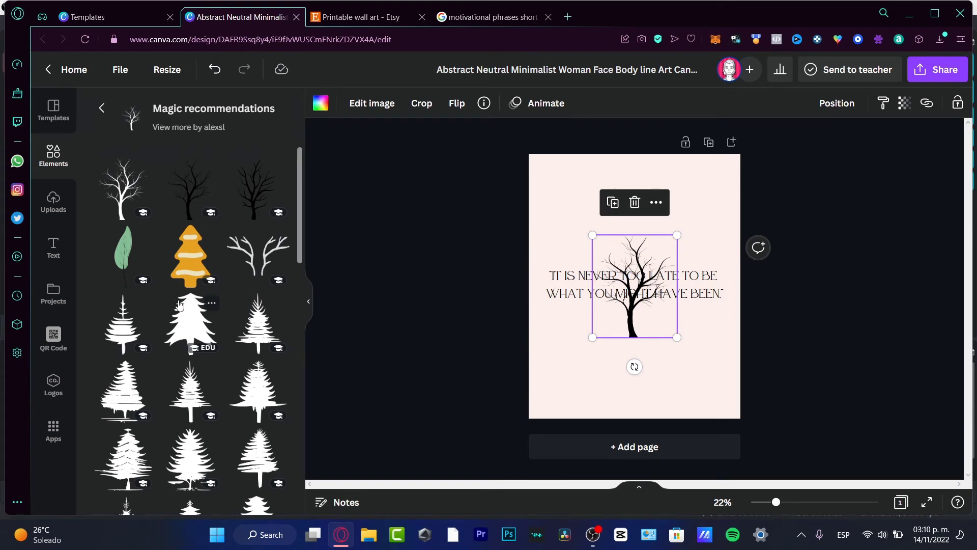
{"action": "scroll", "coordinate": [183, 326], "scroll_direction": "down", "scroll_amount": 5}
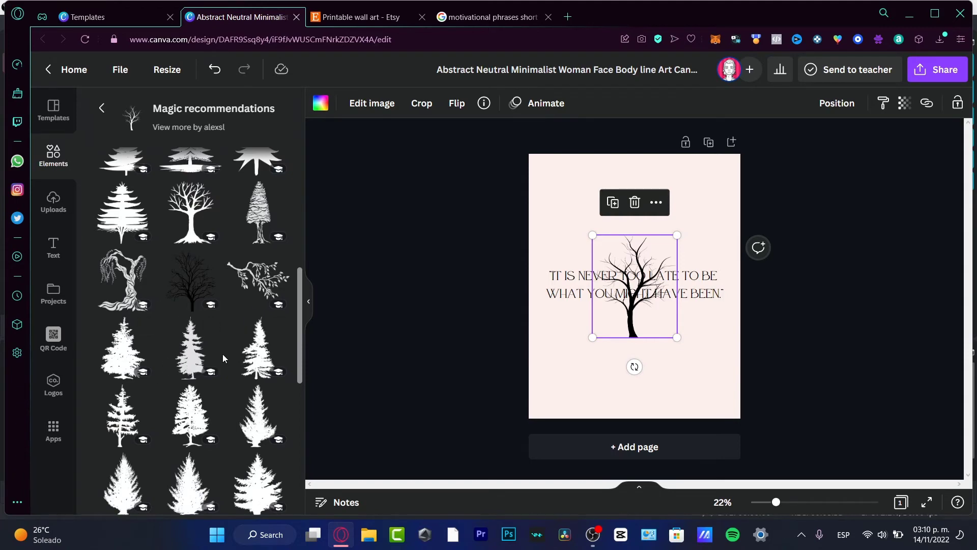
{"action": "scroll", "coordinate": [223, 356], "scroll_direction": "down", "scroll_amount": 5}
{"action": "scroll", "coordinate": [222, 354], "scroll_direction": "up", "scroll_amount": 3}
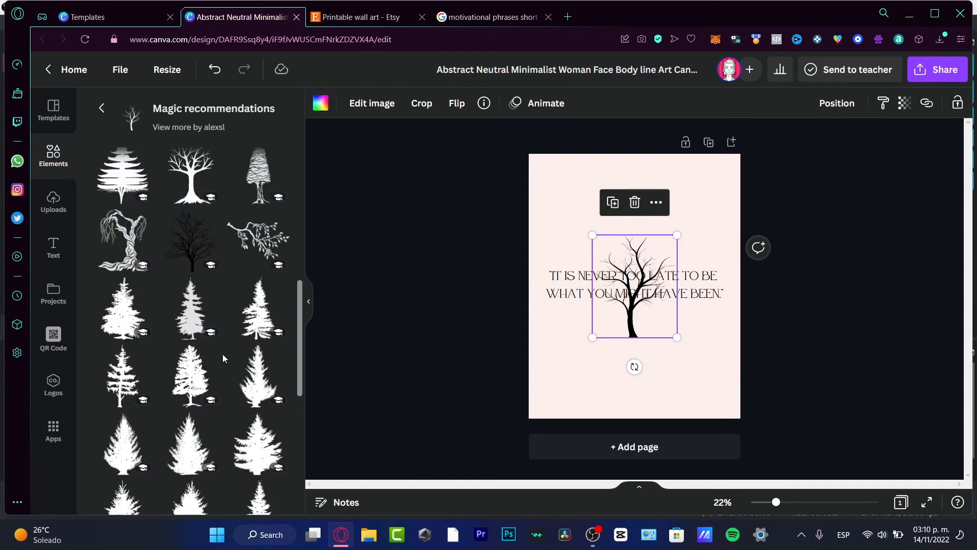
{"action": "left_click", "coordinate": [258, 246]}
{"action": "left_click_drag", "start_coordinate": [659, 309], "coordinate": [701, 369]}
Place a willow tree at the top of the page, shift it left, and delete the branch.
{"action": "left_click", "coordinate": [123, 246]}
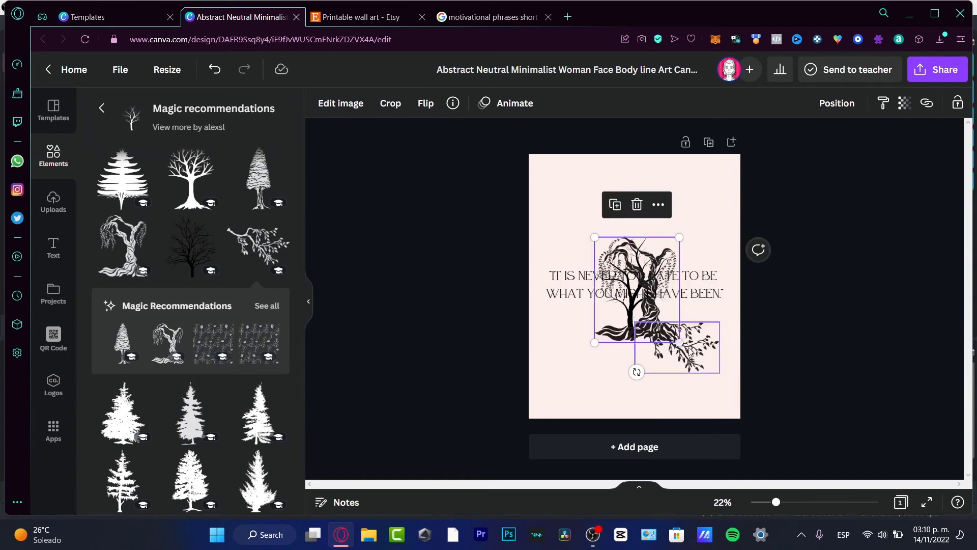
{"action": "left_click_drag", "start_coordinate": [638, 338], "coordinate": [639, 260]}
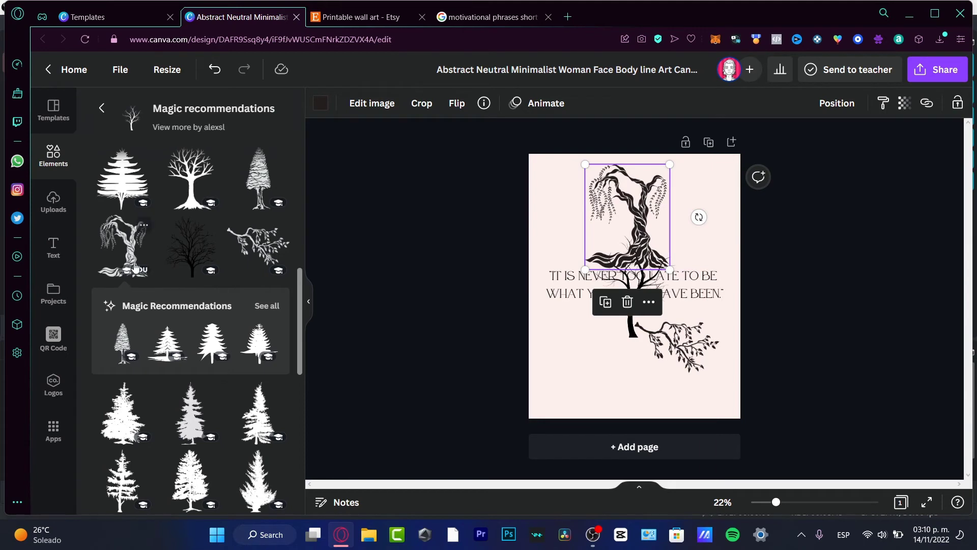
{"action": "left_click", "coordinate": [277, 315]}
{"action": "scroll", "coordinate": [247, 278], "scroll_direction": "down", "scroll_amount": 3}
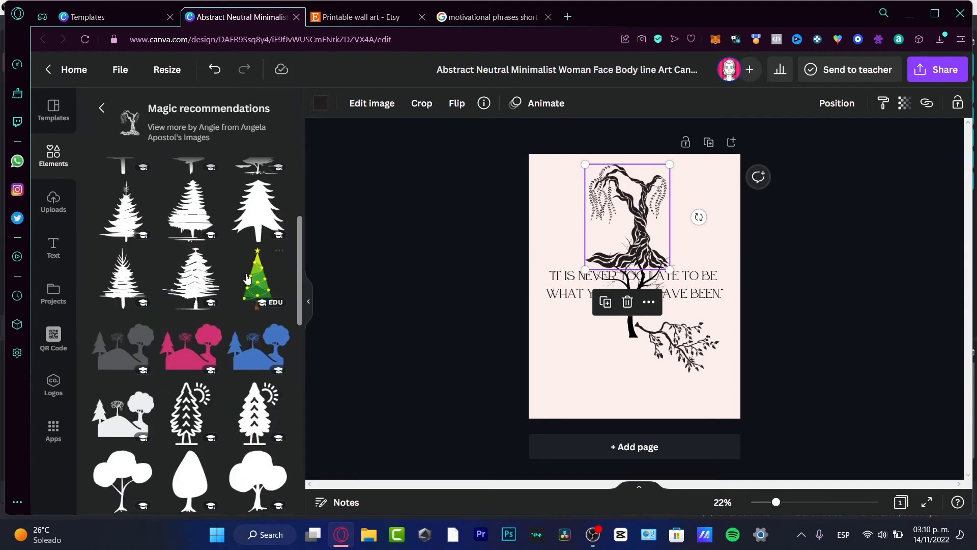
{"action": "scroll", "coordinate": [247, 278], "scroll_direction": "down", "scroll_amount": 10}
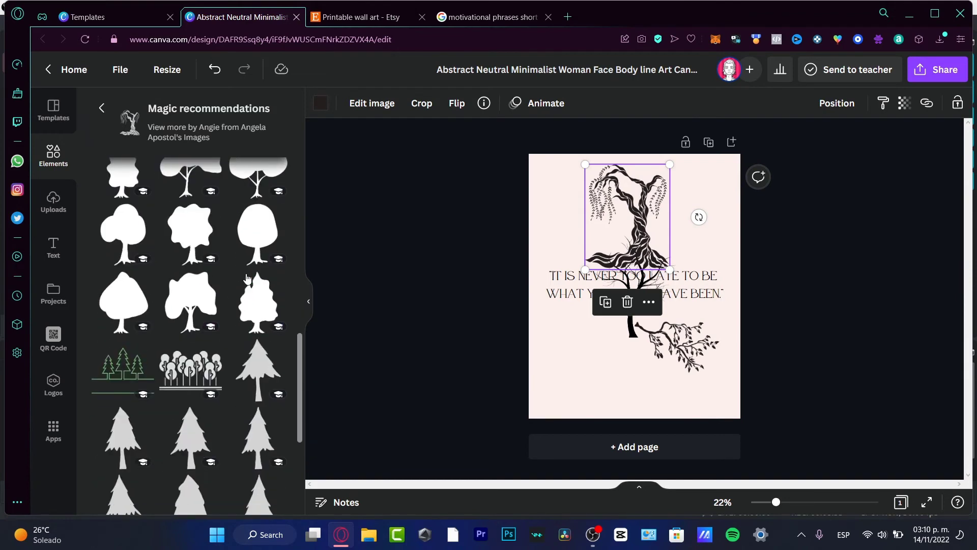
{"action": "scroll", "coordinate": [248, 279], "scroll_direction": "down", "scroll_amount": 2}
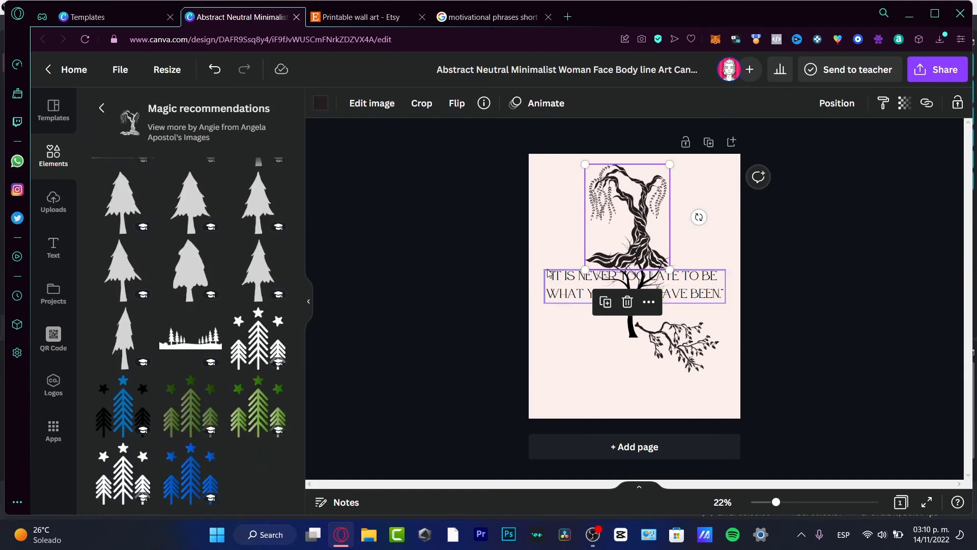
{"action": "left_click_drag", "start_coordinate": [640, 239], "coordinate": [607, 239]}
{"action": "left_click", "coordinate": [672, 336]}
{"action": "key", "text": "Delete"}
Delete the bare tree below the quote and position the willow tree above it.
{"action": "left_click", "coordinate": [642, 331]}
{"action": "key", "text": "Delete"}
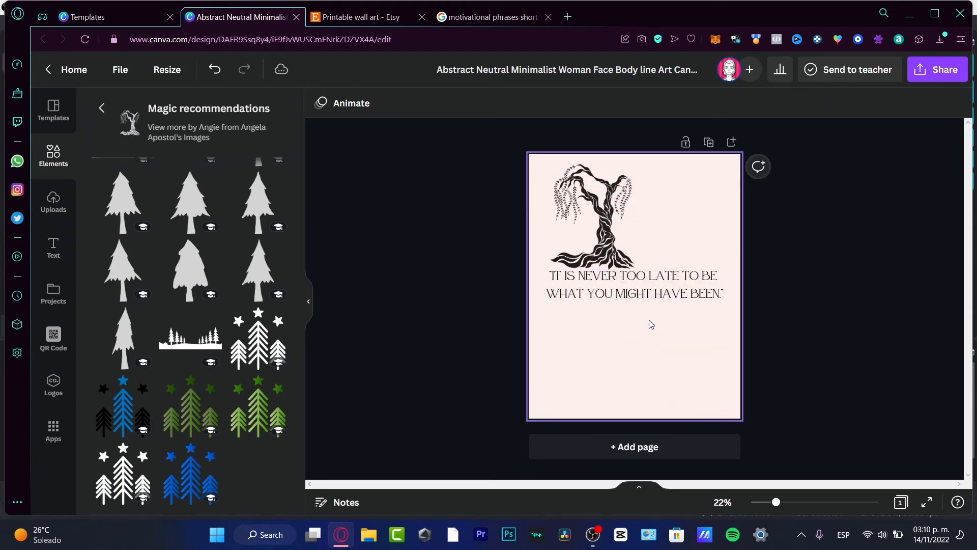
{"action": "left_click_drag", "start_coordinate": [616, 210], "coordinate": [660, 209]}
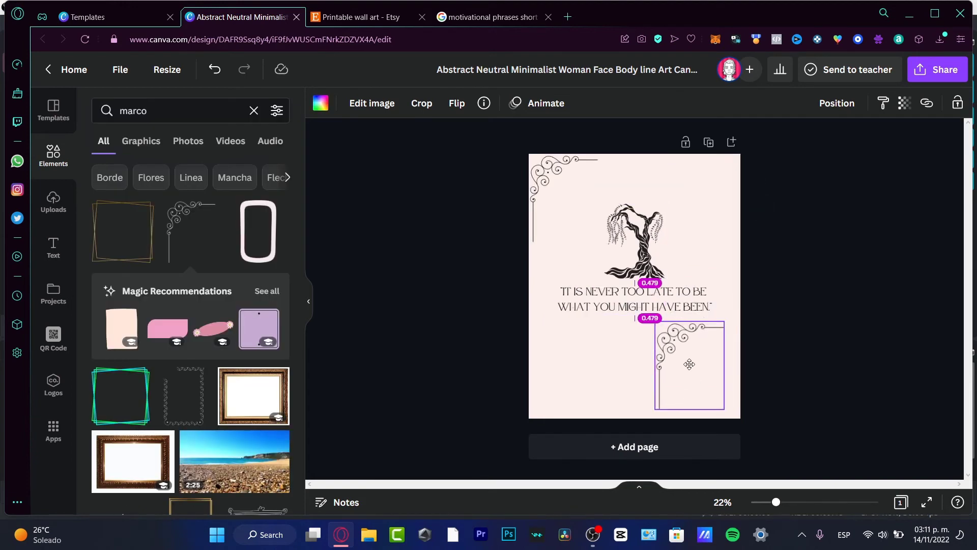
Place a copied corner ornament rotated 180° in the bottom-right corner.
{"action": "left_click_drag", "start_coordinate": [689, 365], "coordinate": [689, 364]}
{"action": "left_click_drag", "start_coordinate": [689, 439], "coordinate": [698, 291]}
{"action": "left_click_drag", "start_coordinate": [721, 365], "coordinate": [736, 374]}
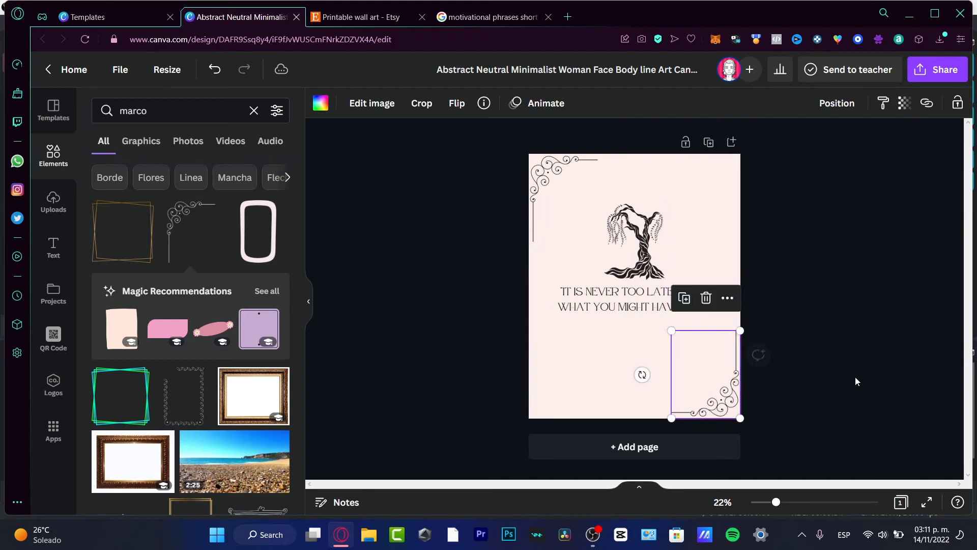
{"action": "left_click", "coordinate": [865, 340]}
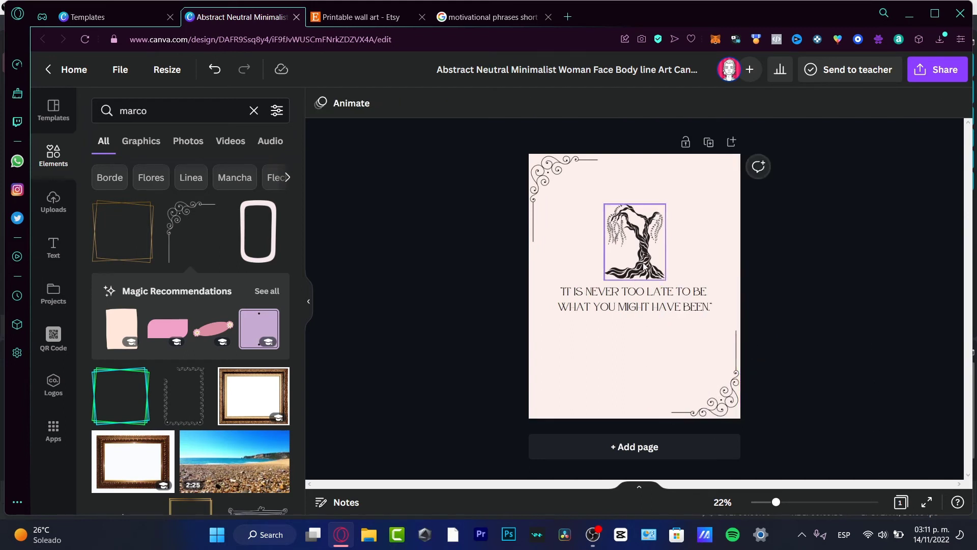
{"action": "left_click", "coordinate": [626, 351]}
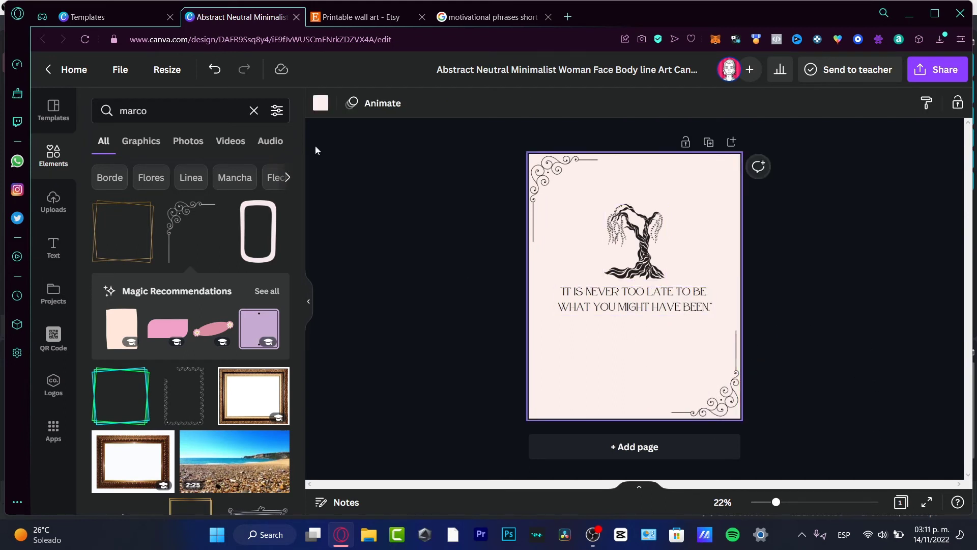
Change the page background from pale pink to a custom light mint, then open Share.
{"action": "left_click", "coordinate": [321, 103]}
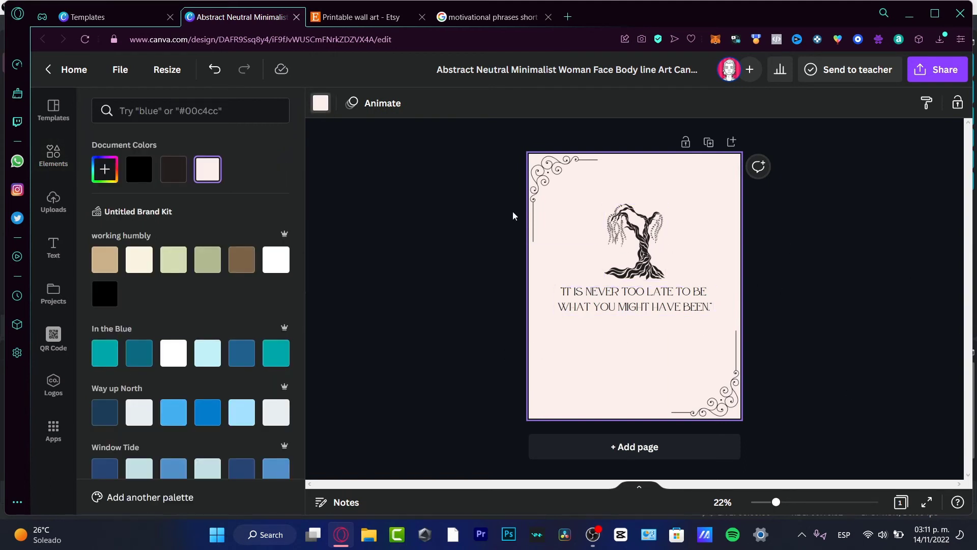
{"action": "left_click", "coordinate": [107, 173]}
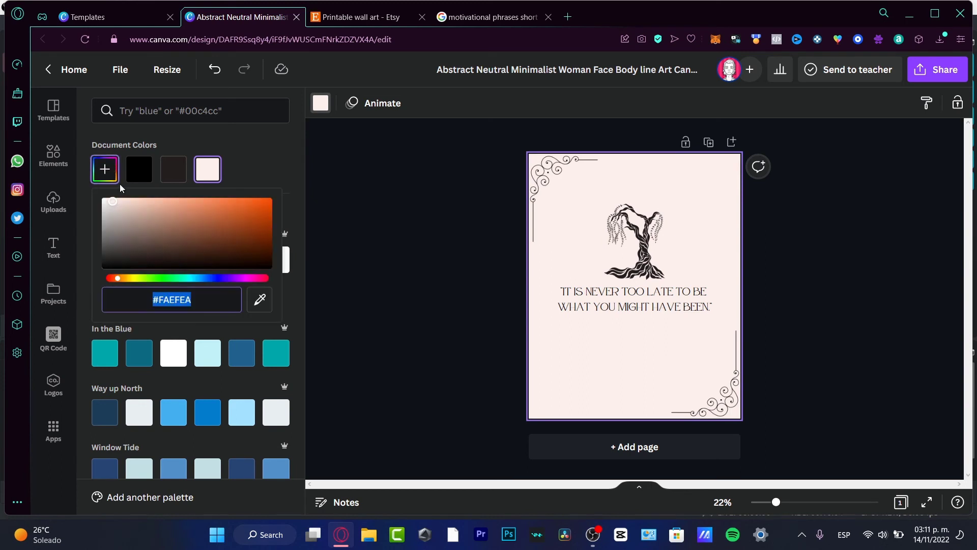
{"action": "left_click_drag", "start_coordinate": [210, 279], "coordinate": [181, 279]}
{"action": "left_click", "coordinate": [863, 345]}
{"action": "left_click", "coordinate": [936, 69]}
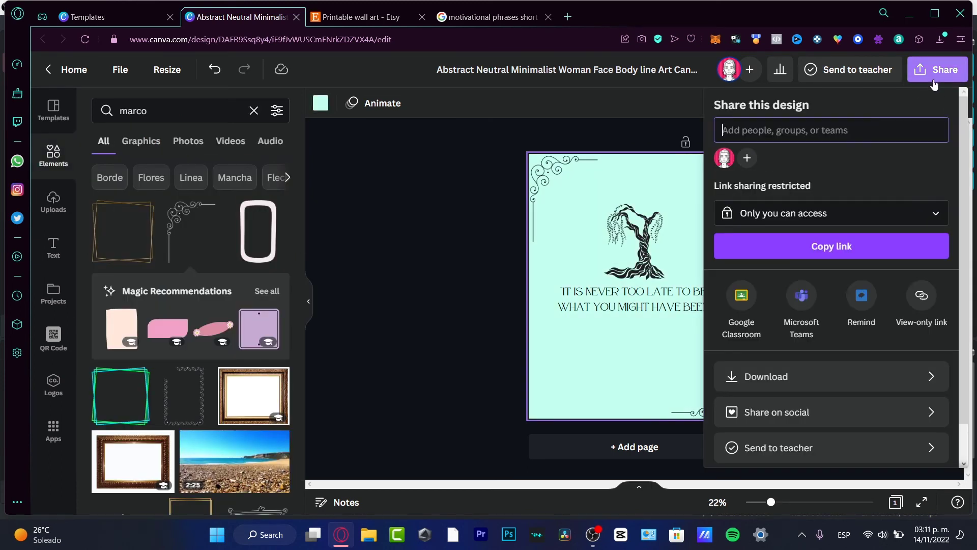
Download the design as a PNG at size 1.5, giving 2,400 × 3,000 px.
{"action": "left_click", "coordinate": [847, 377]}
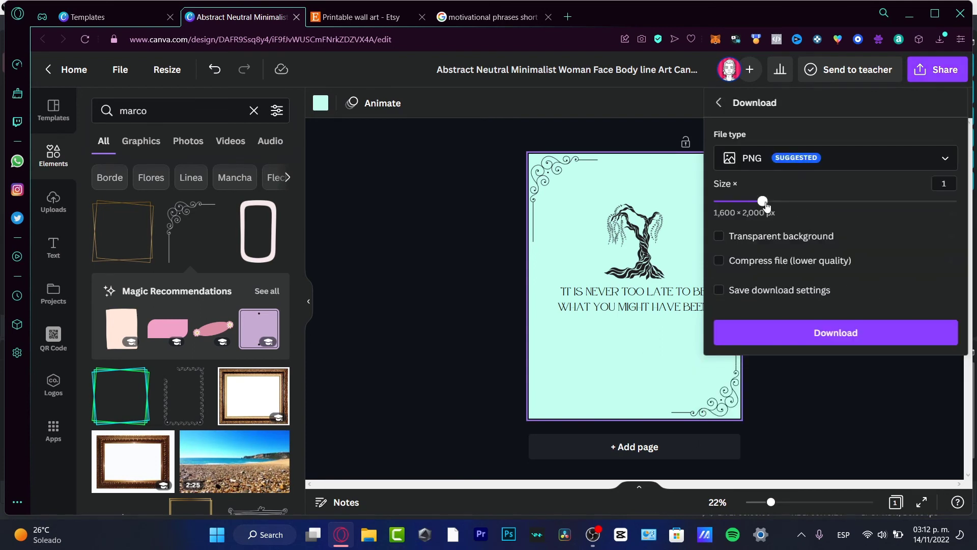
{"action": "left_click_drag", "start_coordinate": [766, 204], "coordinate": [817, 204]}
{"action": "left_click", "coordinate": [840, 334]}
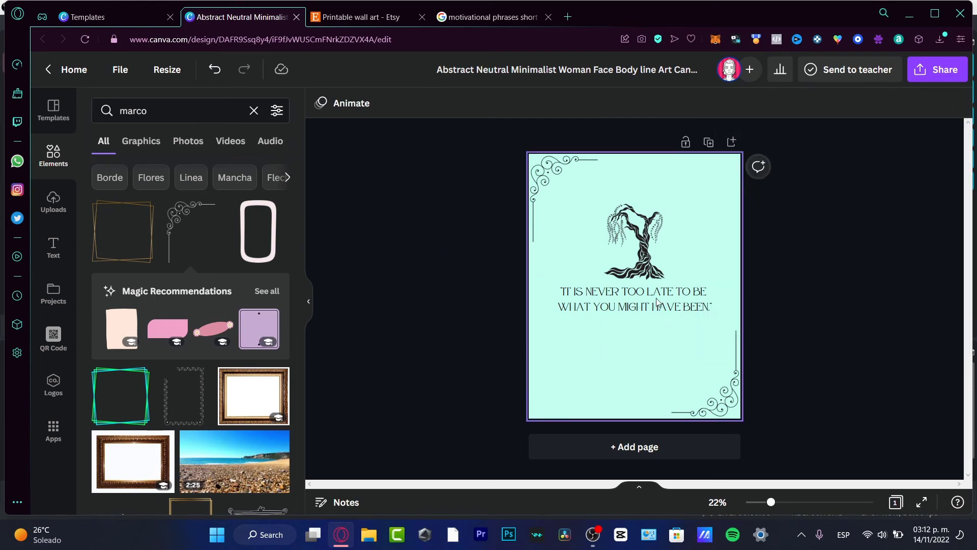
Glance at the Etsy listings, then search Canva elements for 'etsy' graphics.
{"action": "left_click", "coordinate": [365, 19]}
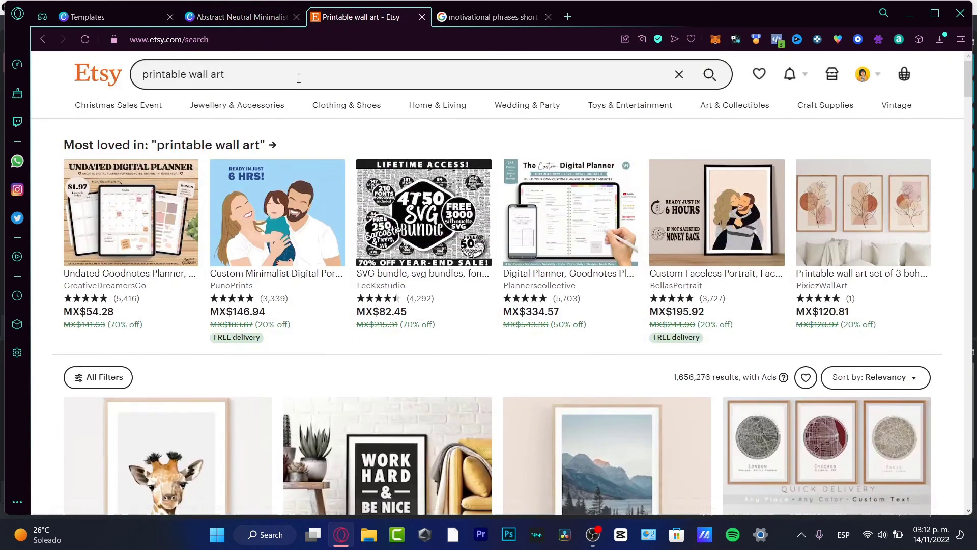
{"action": "left_click", "coordinate": [243, 21]}
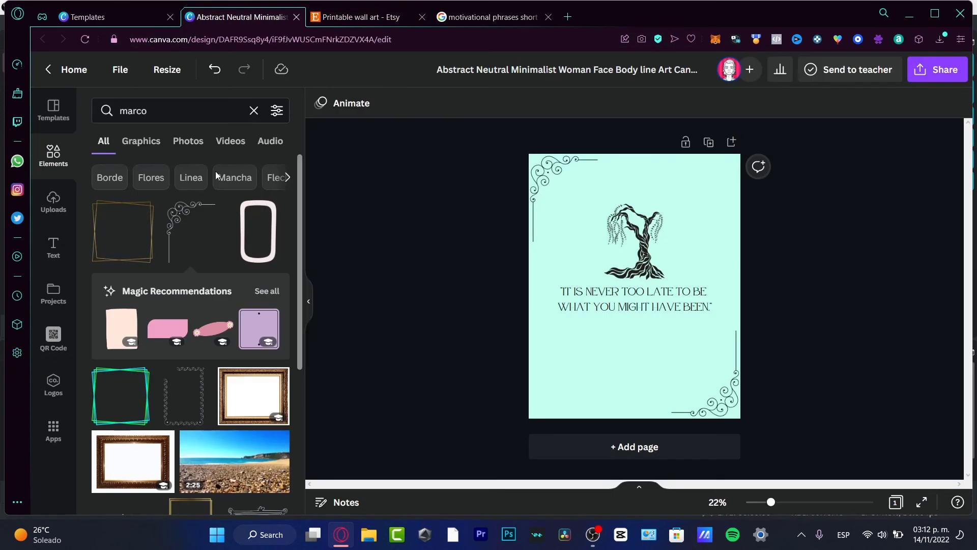
{"action": "left_click", "coordinate": [53, 154]}
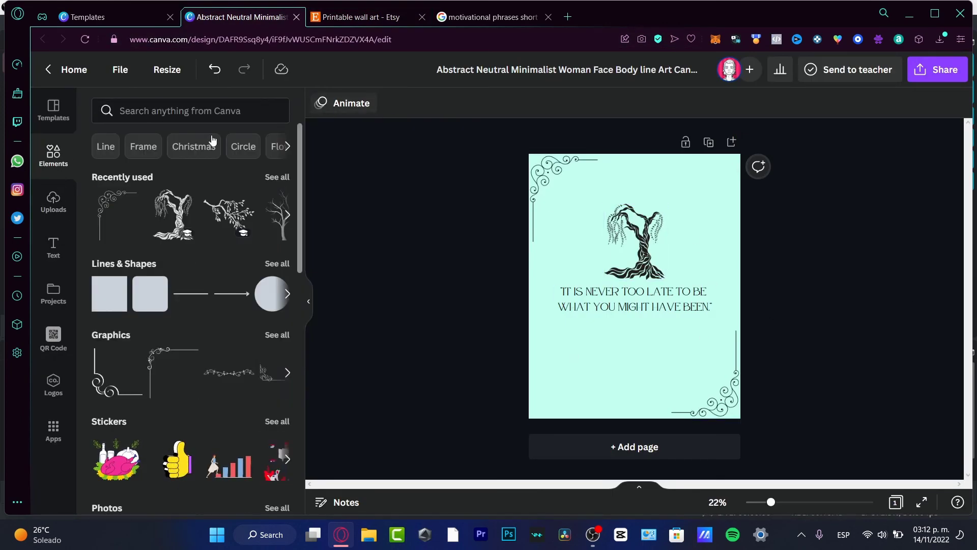
{"action": "left_click", "coordinate": [202, 115]}
{"action": "type", "text": "canva"}
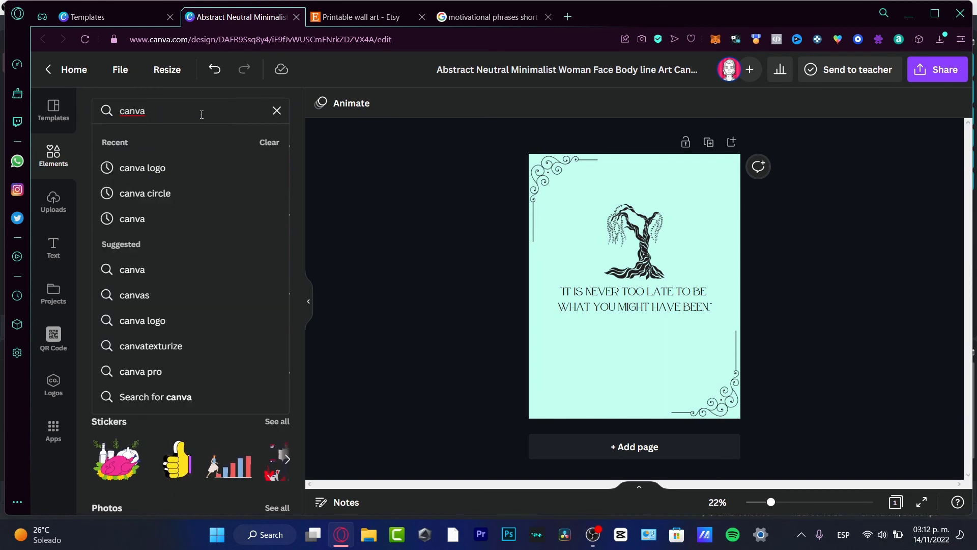
{"action": "key", "text": "BackSpace"}
{"action": "key", "text": "BackSpace"}
{"action": "key", "text": "BackSpace"}
{"action": "key", "text": "BackSpace"}
{"action": "key", "text": "BackSpace"}
{"action": "type", "text": "etsy"}
{"action": "key", "text": "Return"}
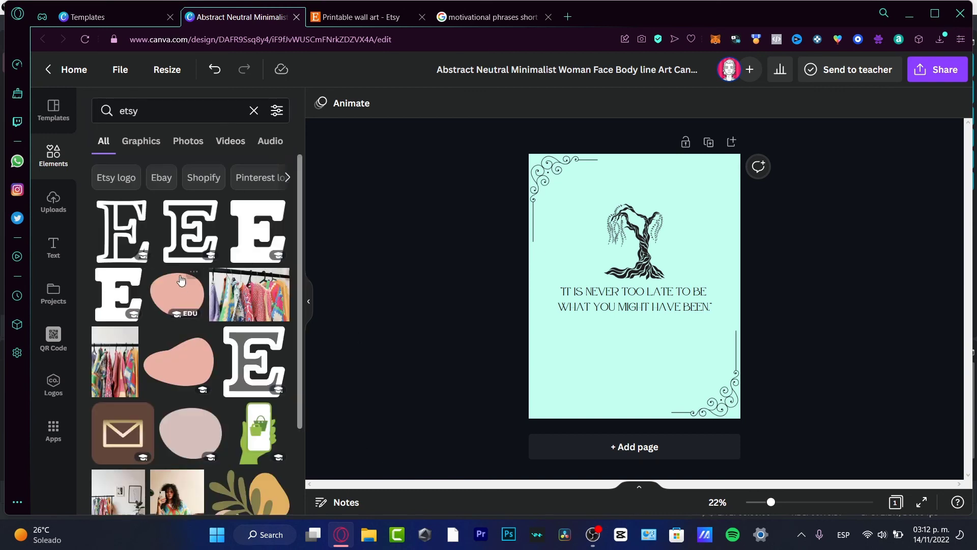
Add a large E graphic covering the page and fade it to transparency 29.
{"action": "left_click", "coordinate": [124, 231]}
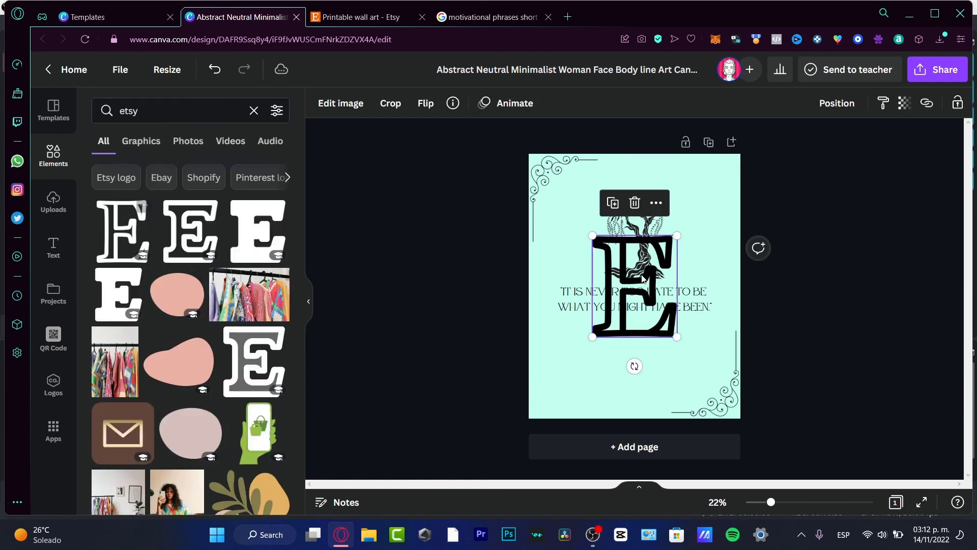
{"action": "left_click_drag", "start_coordinate": [659, 320], "coordinate": [610, 387]}
{"action": "left_click_drag", "start_coordinate": [626, 300], "coordinate": [732, 175]}
{"action": "left_click", "coordinate": [904, 103]}
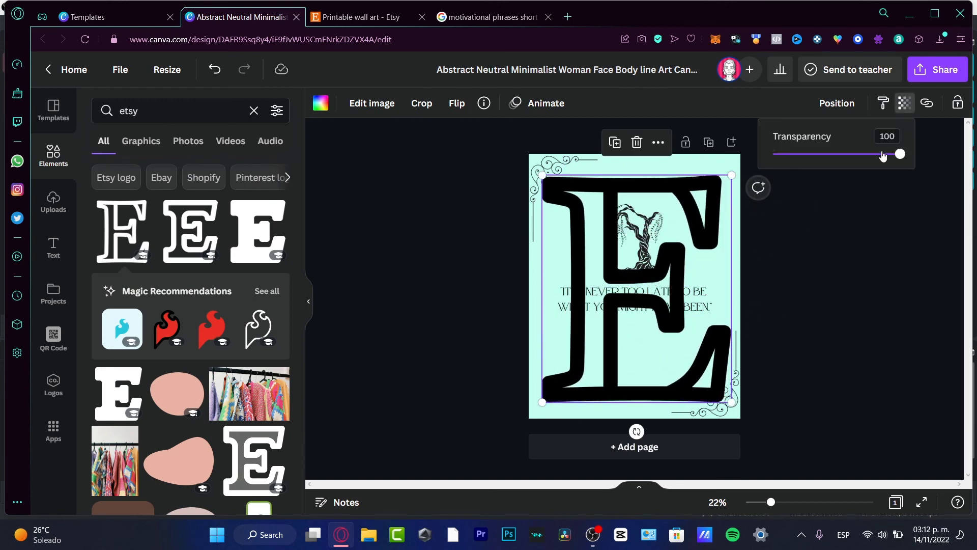
{"action": "left_click_drag", "start_coordinate": [881, 154], "coordinate": [799, 160]}
{"action": "left_click", "coordinate": [805, 301]}
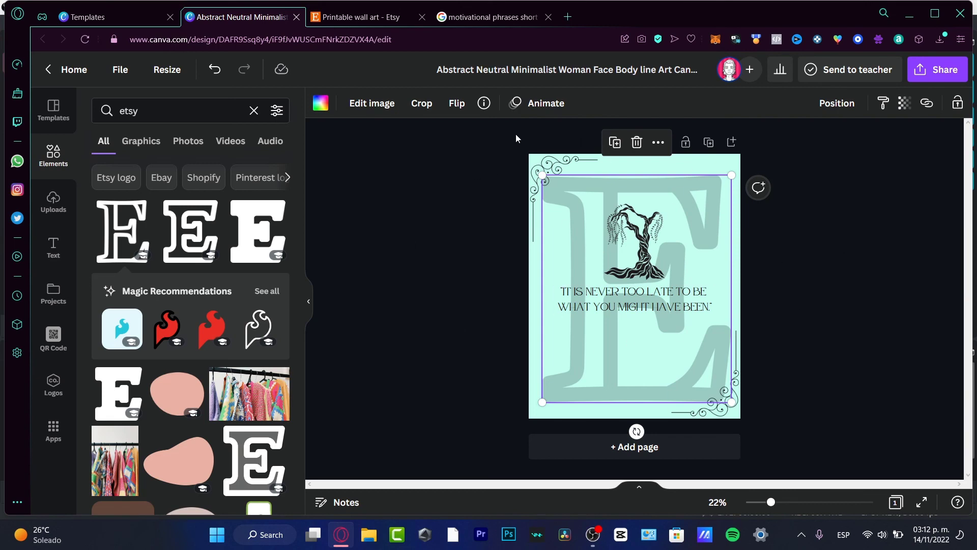
{"action": "left_click", "coordinate": [368, 18]}
{"action": "left_click", "coordinate": [265, 18]}
Select the faded E graphic on the Canva page and delete it.
{"action": "left_click", "coordinate": [343, 11]}
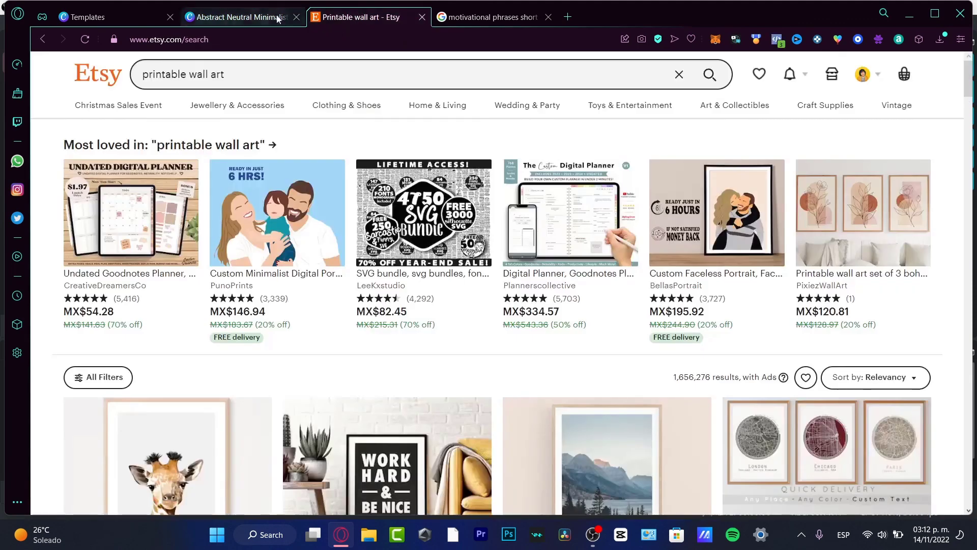
{"action": "left_click", "coordinate": [240, 17]}
{"action": "left_click", "coordinate": [896, 315]}
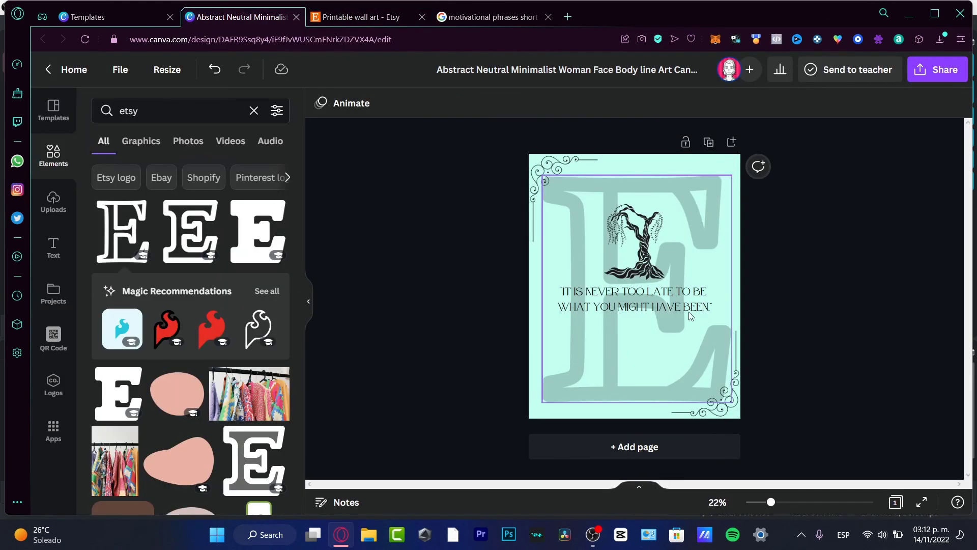
{"action": "left_click", "coordinate": [672, 367]}
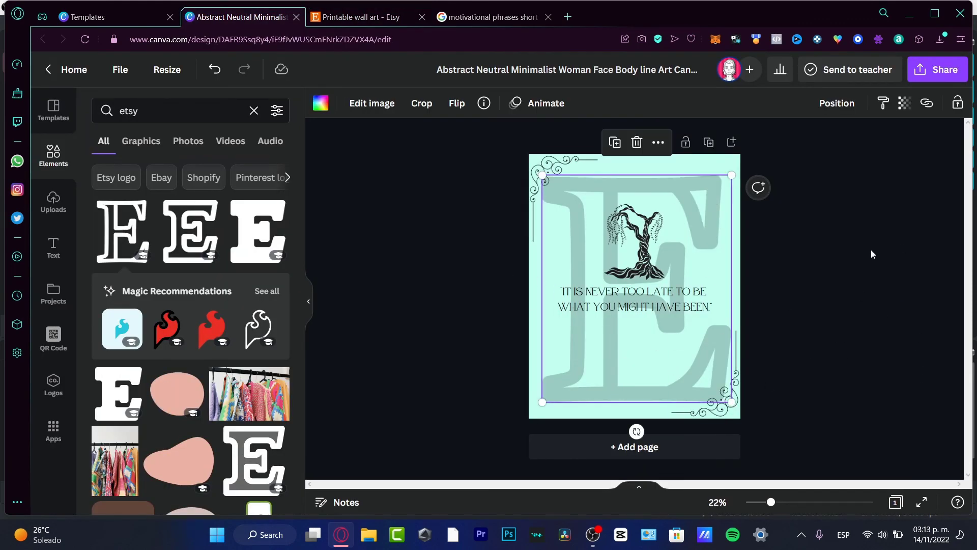
{"action": "key", "text": "Delete"}
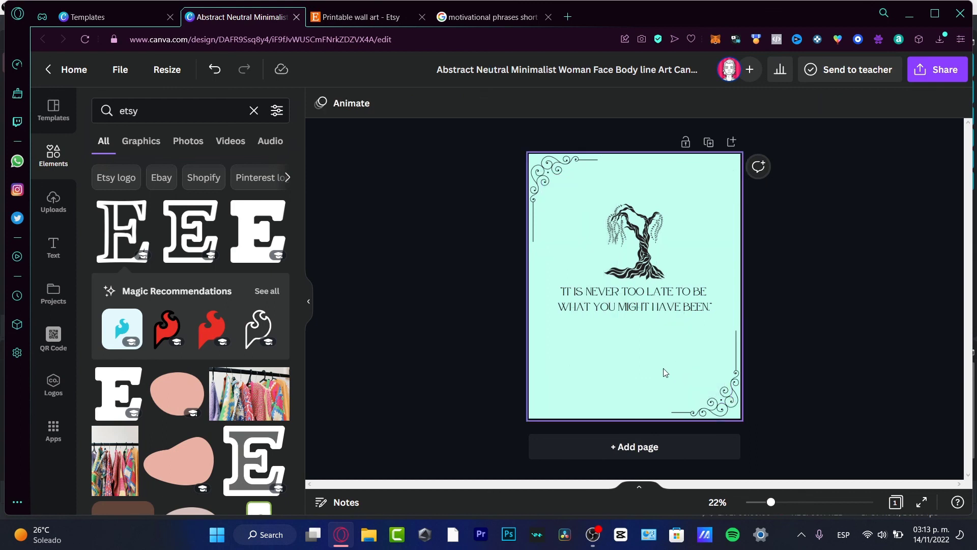